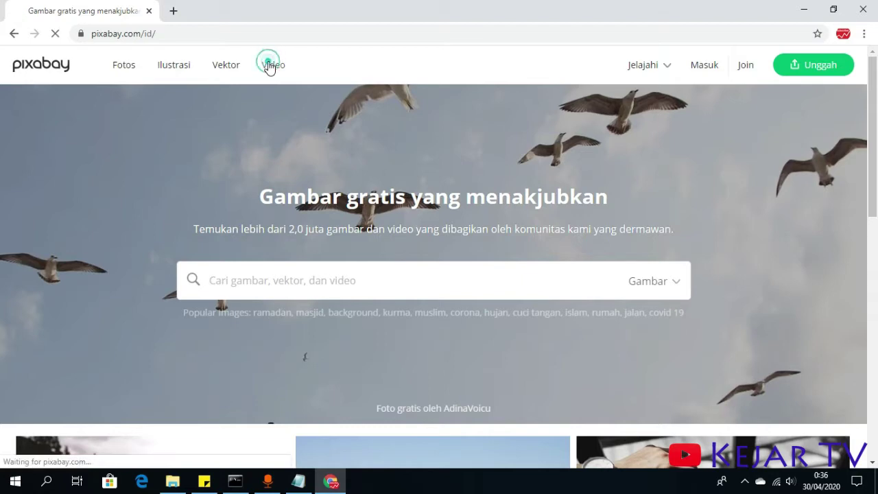
Step: Open the 0:21 4K clip of mountains above the clouds from the Pixabay video gallery
click(444, 279)
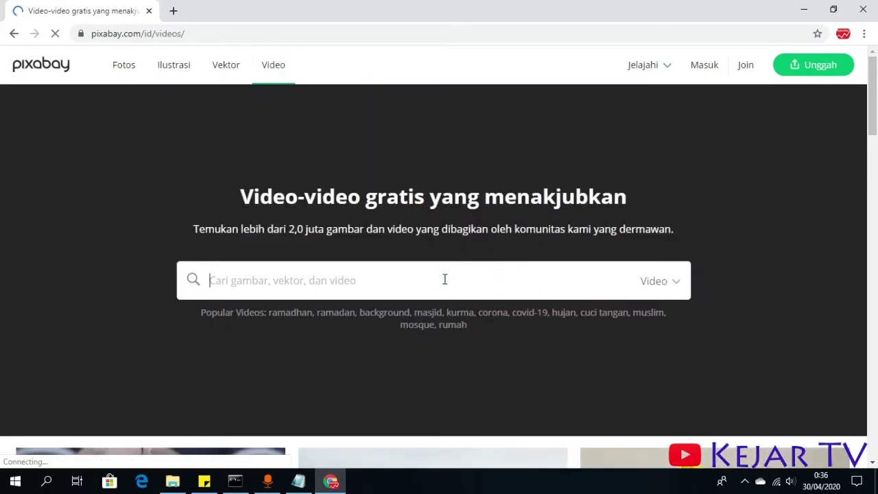
scroll(444, 279, down, 3)
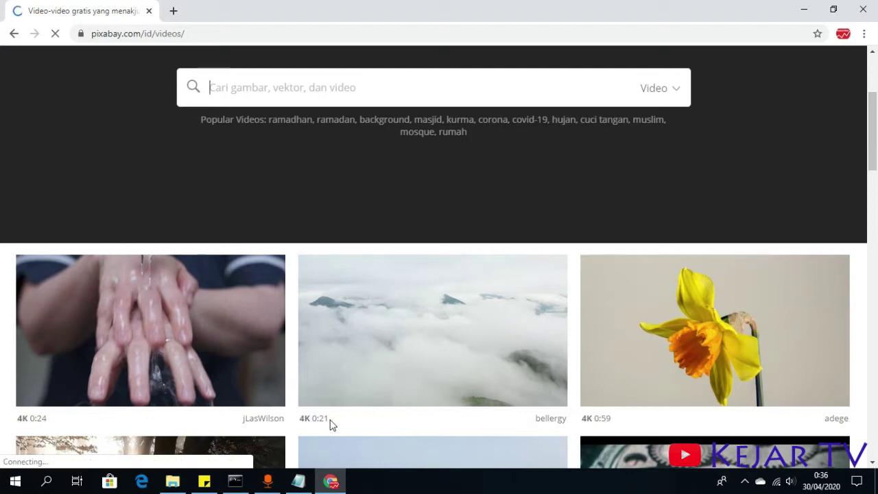
click(452, 354)
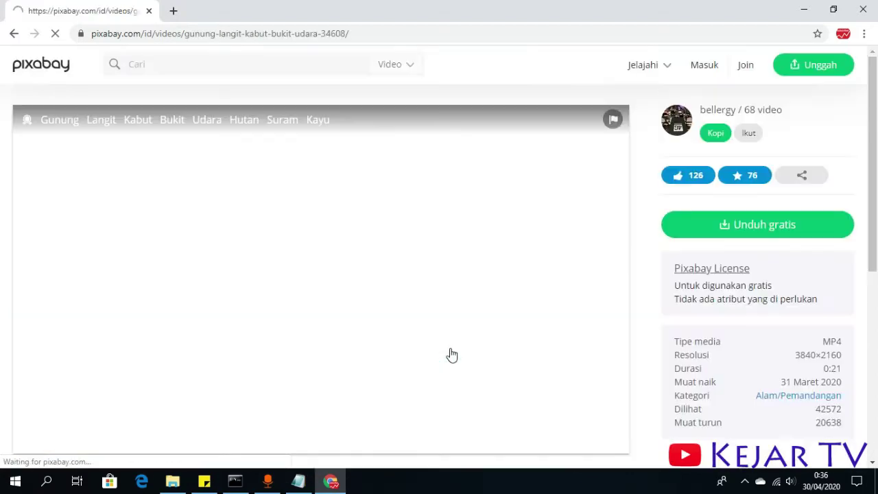
Step: Try to download the mountain clip as a 3840×2160 MP4 and check its download page
click(750, 234)
click(689, 318)
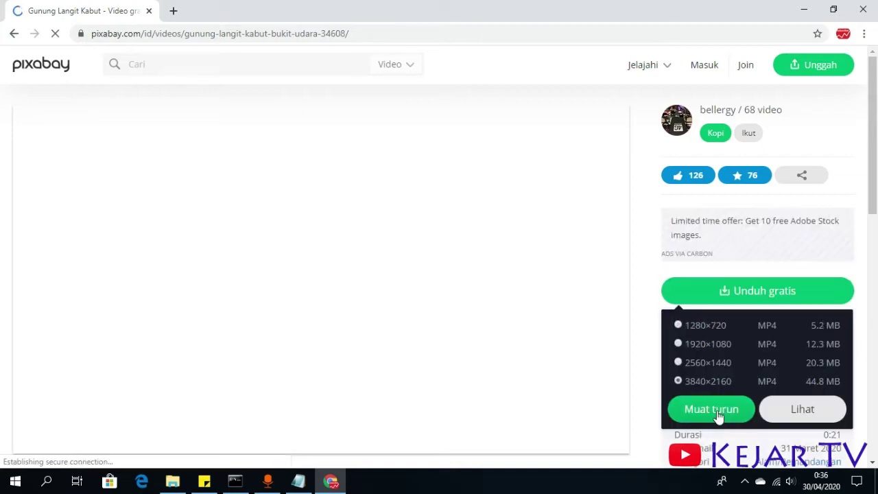
click(713, 410)
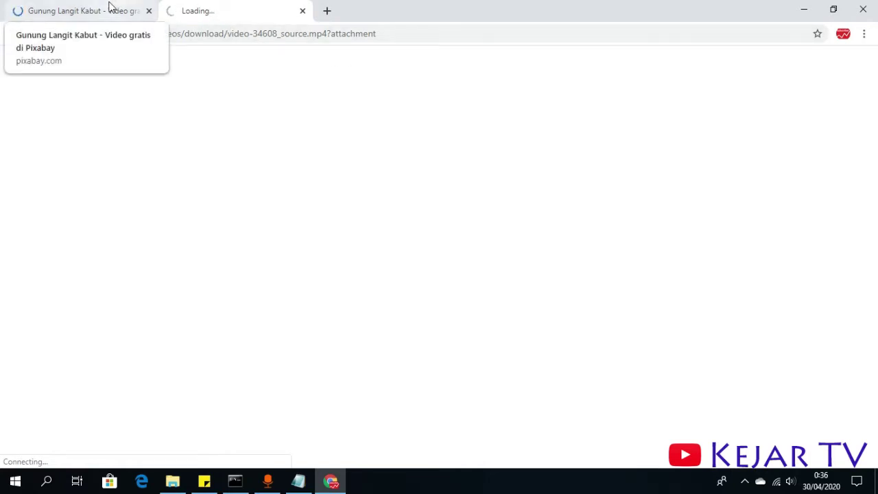
click(109, 7)
click(206, 11)
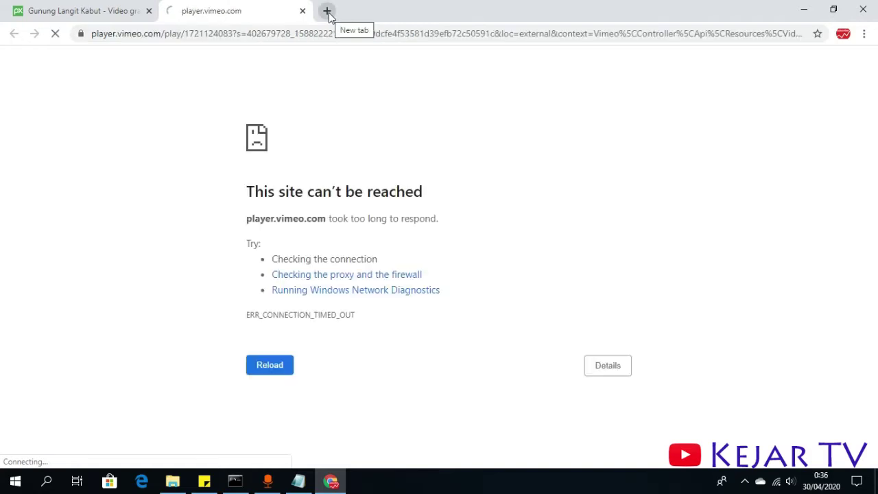
click(126, 7)
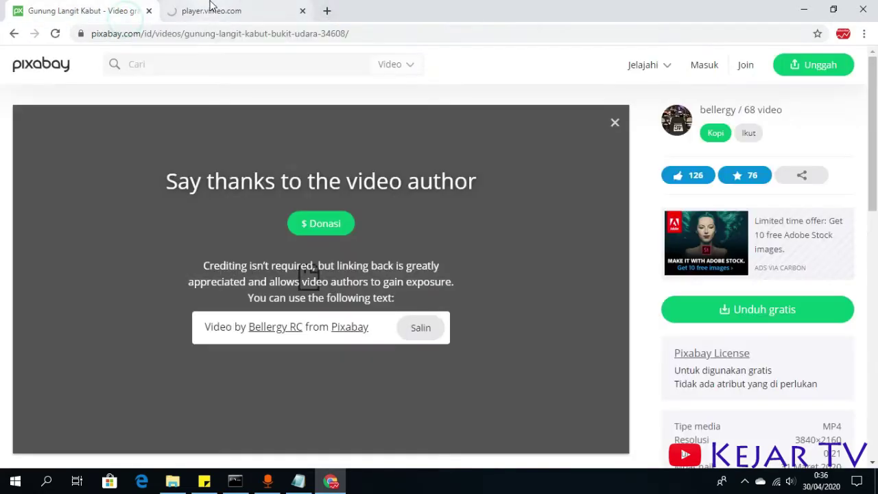
click(226, 9)
Step: Copy the web address of the mountain clip's Pixabay page
click(76, 10)
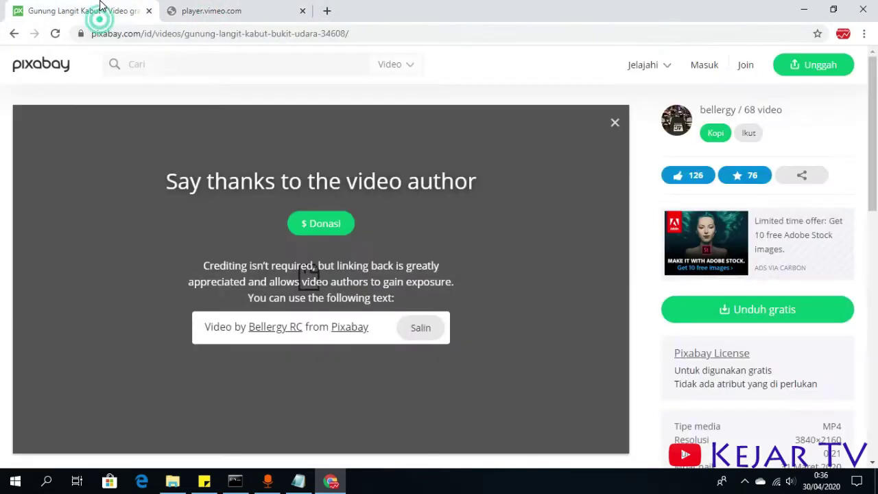
click(333, 33)
right_click(332, 33)
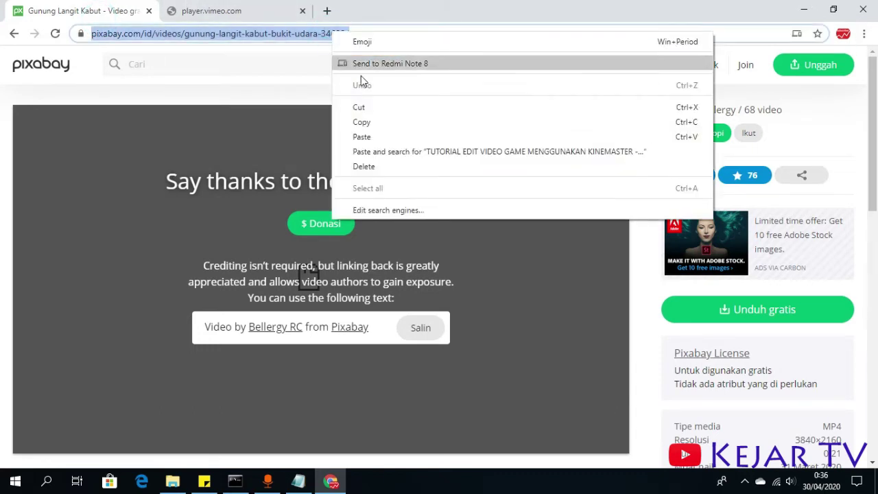
click(386, 128)
Step: Close the player.vimeo.com page and the browser window, and start a Chrome window that has the Hola extension
click(265, 8)
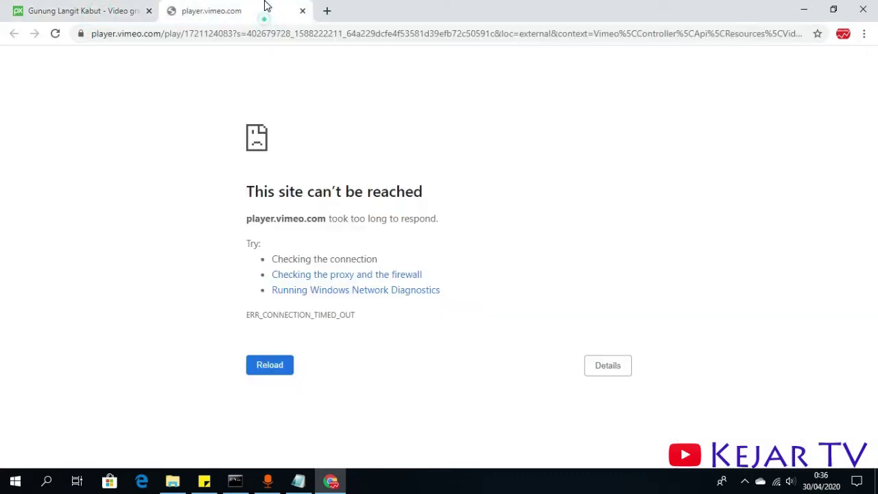
click(300, 11)
click(855, 12)
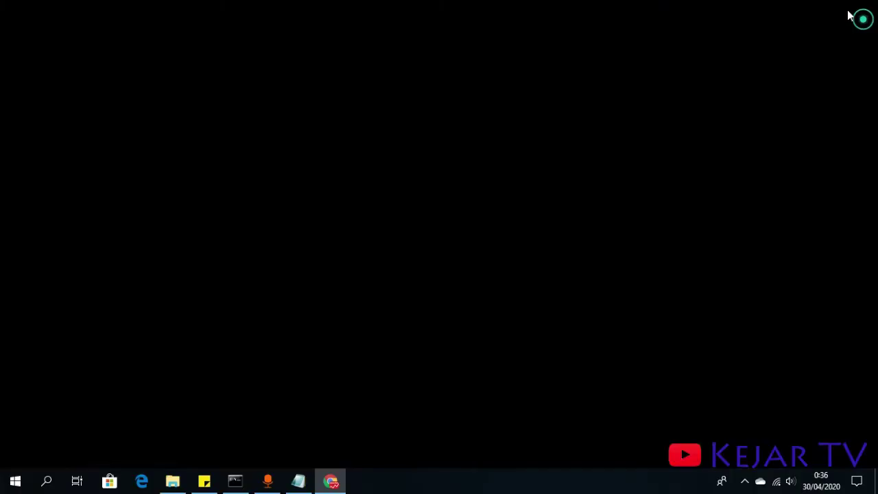
double_click(666, 27)
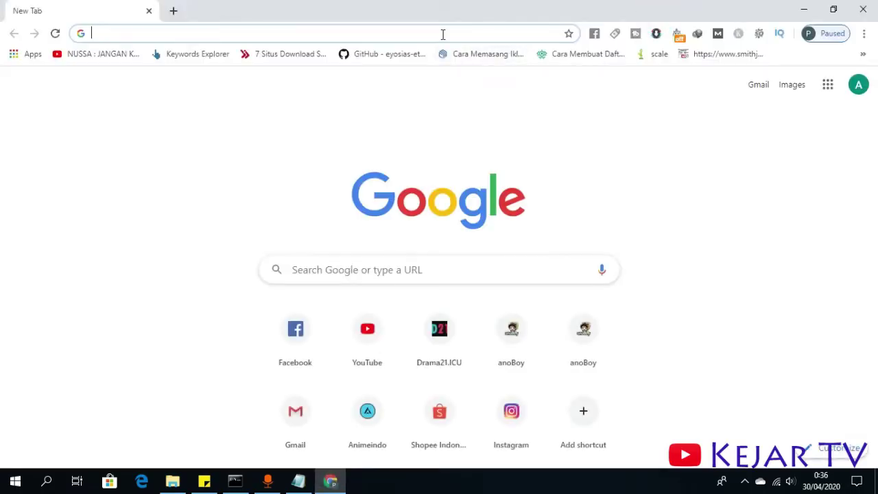
Step: Turn on the Hola VPN extension and set its country to United Kingdom
click(678, 34)
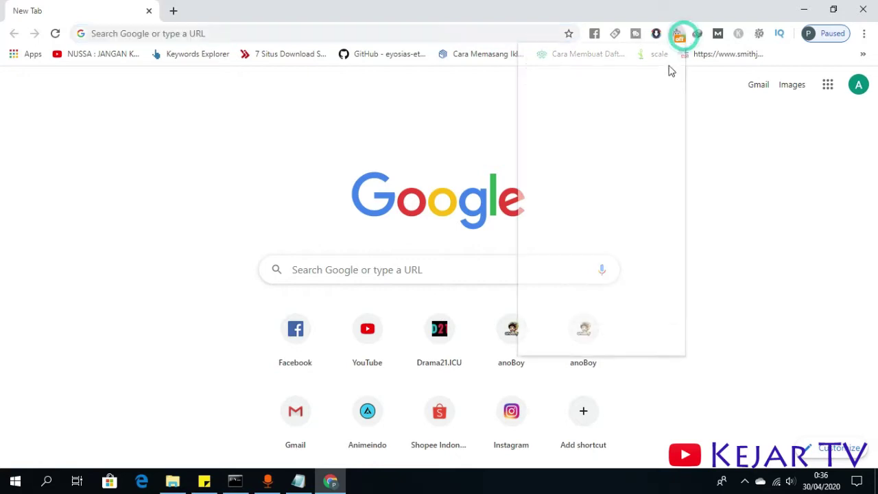
click(670, 67)
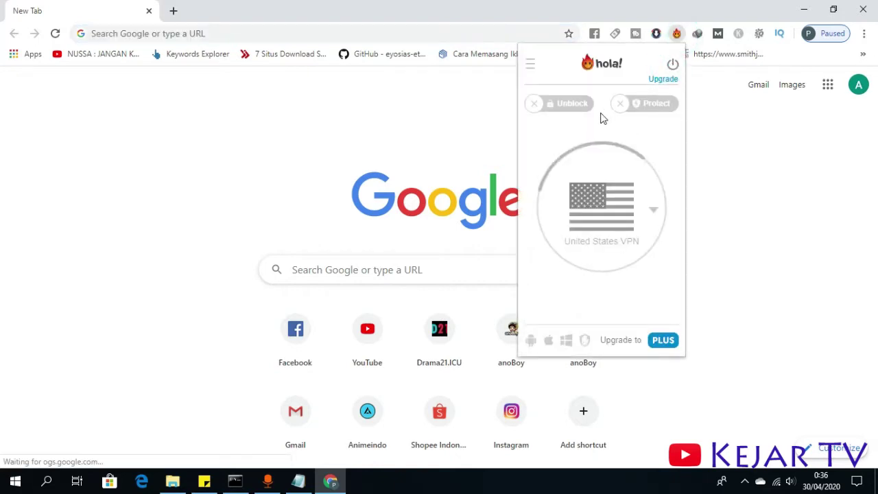
click(568, 199)
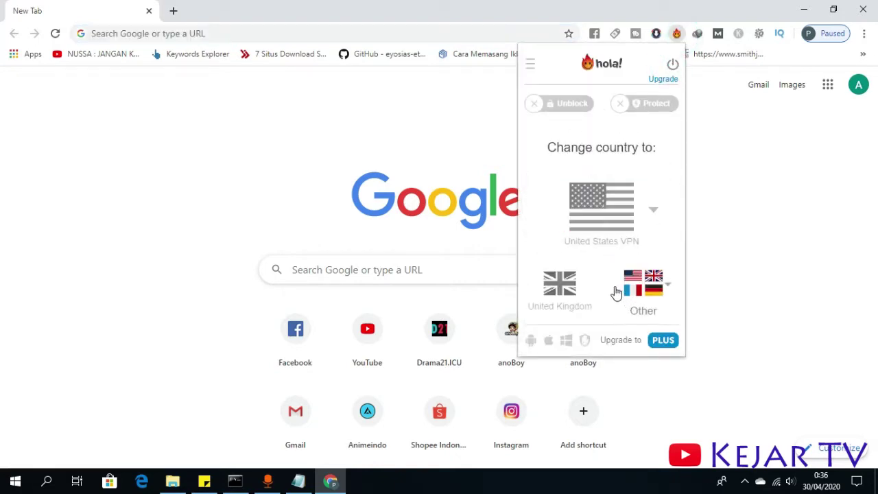
click(570, 294)
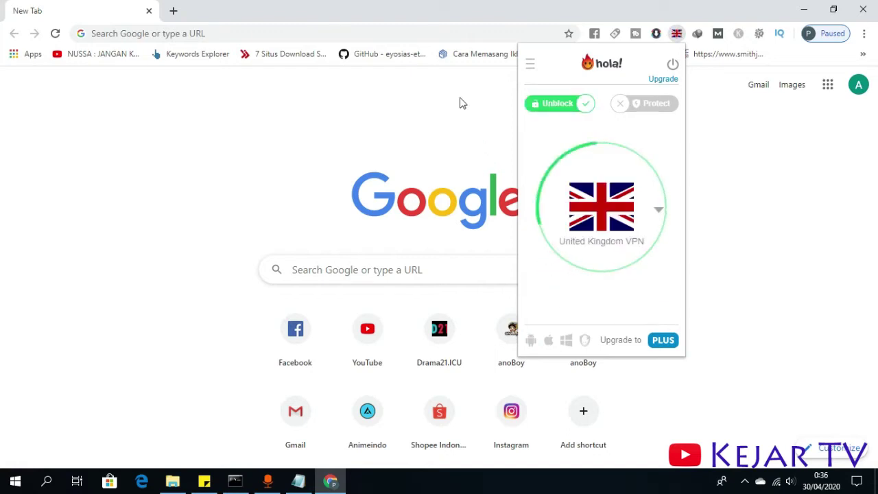
Step: Open the copied Pixabay video address and download the mountain clip as a 3840×2160 MP4
right_click(436, 33)
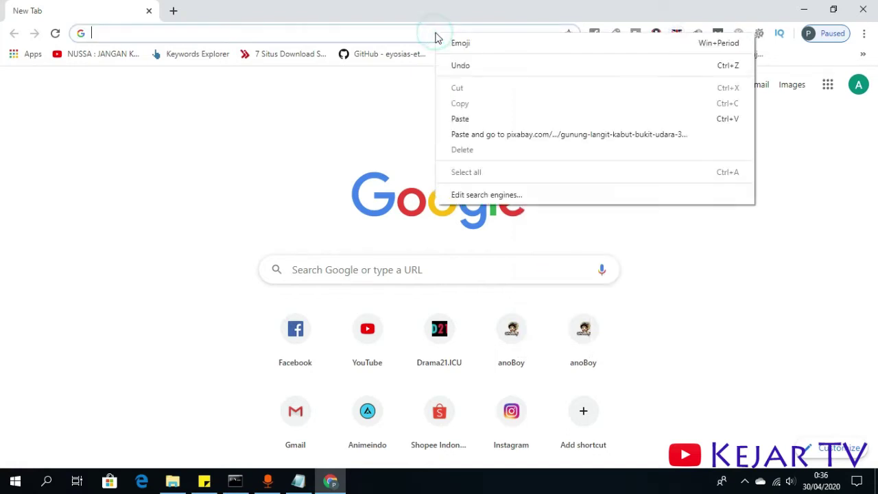
click(478, 134)
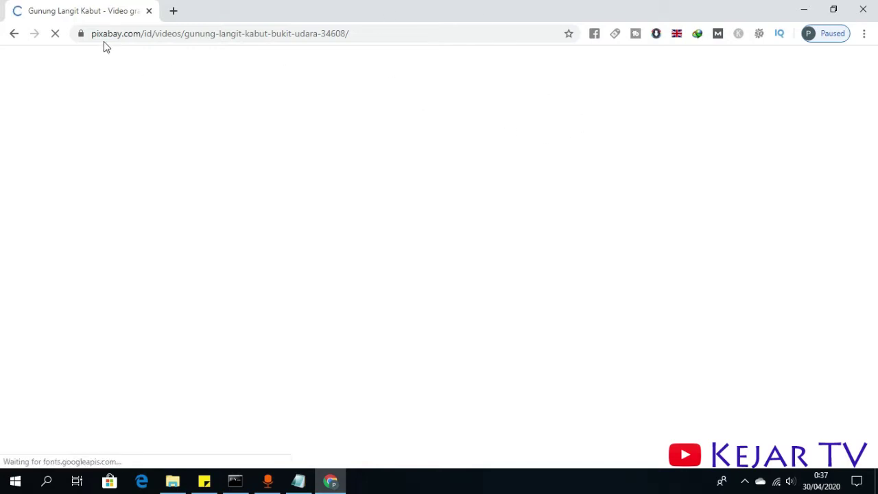
click(764, 226)
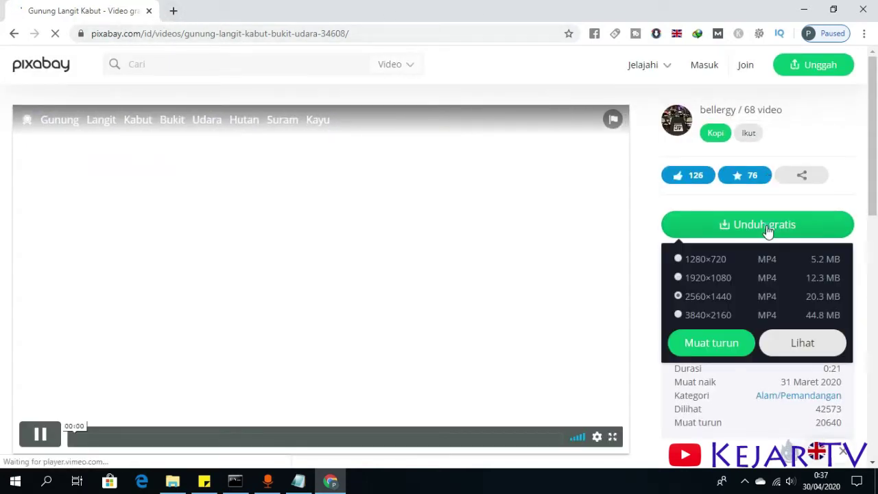
click(706, 314)
click(705, 344)
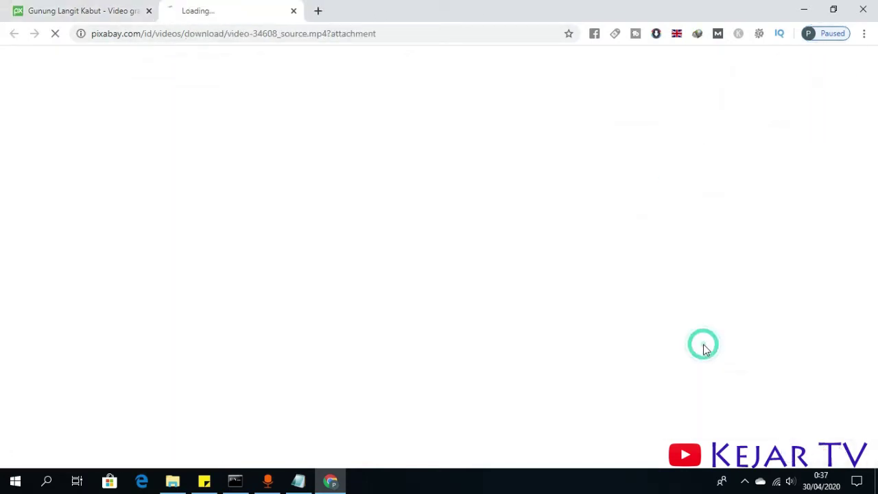
Step: Search the web for "handdbrake" in a new browser tab
click(328, 11)
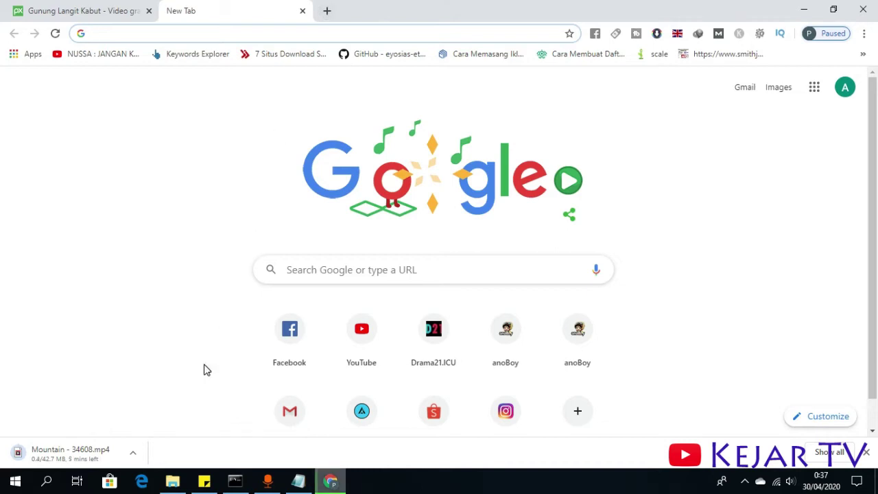
click(190, 30)
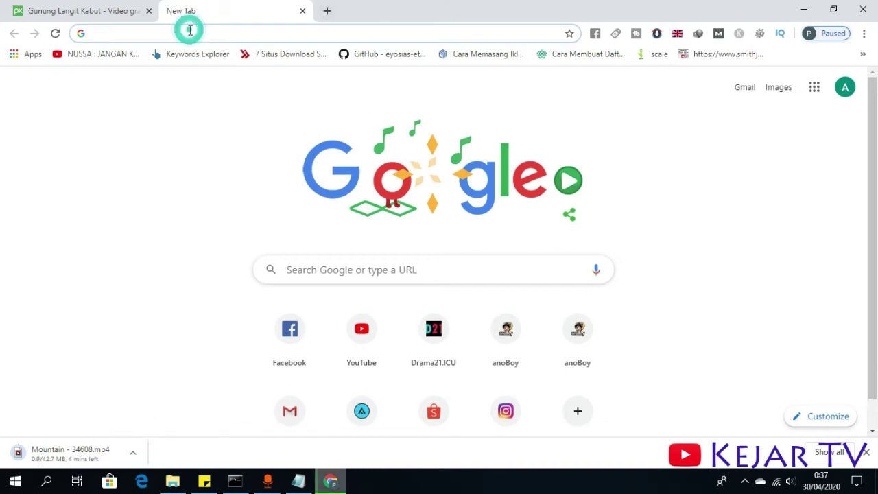
text(handdbrake)
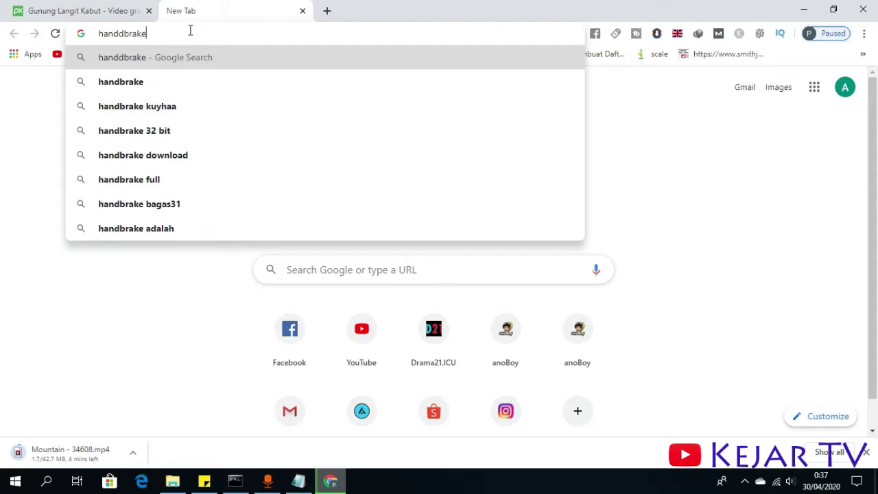
key(Return)
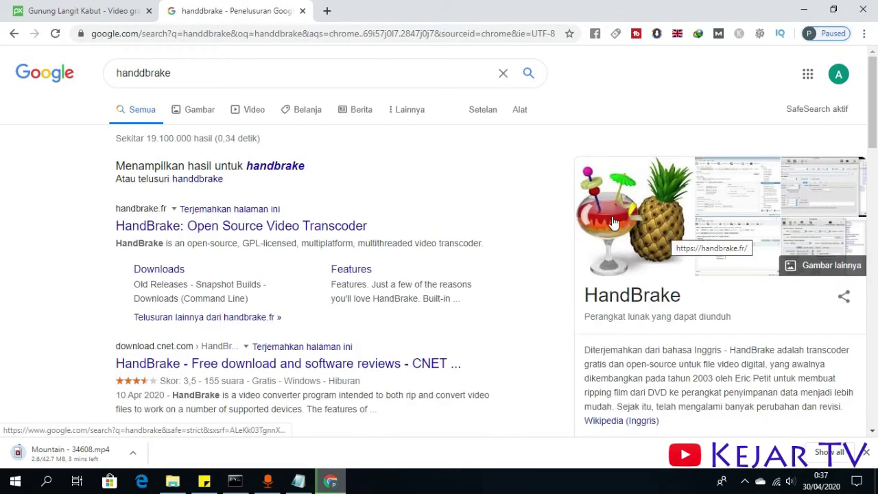
Step: Open the official handbrake.fr site from the search results and dismiss the Hola VPN selection prompt
click(182, 228)
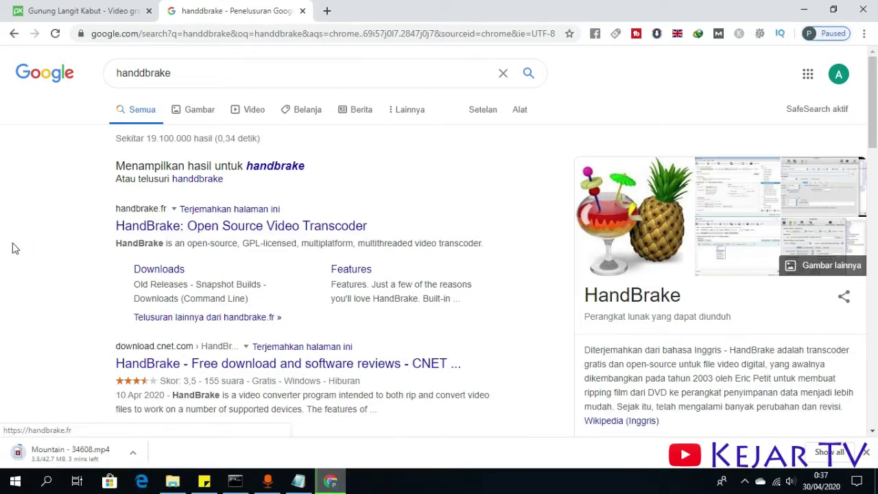
click(34, 238)
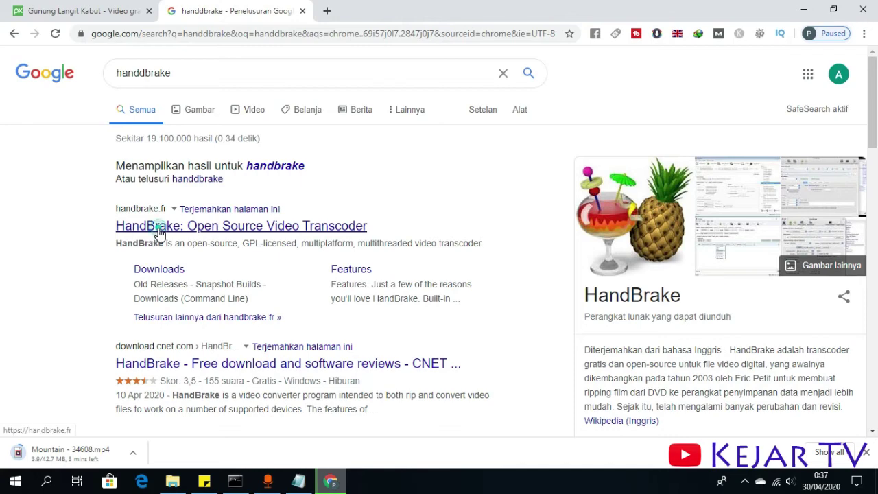
click(232, 227)
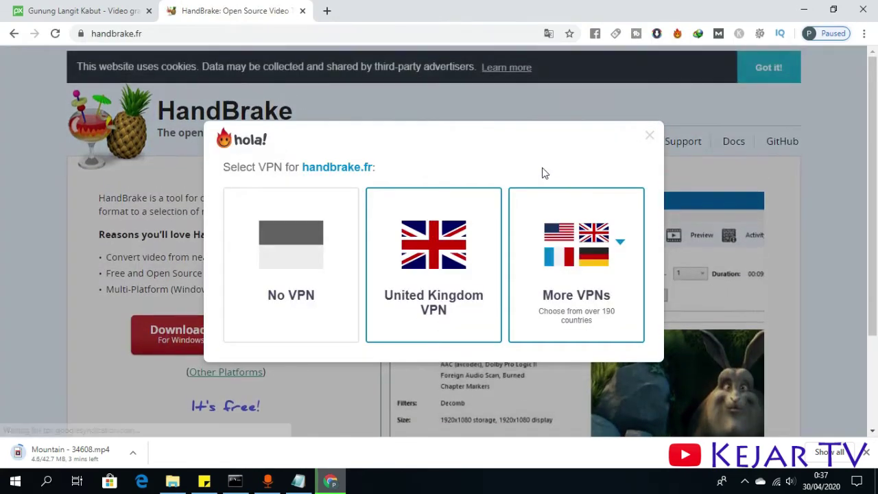
click(649, 138)
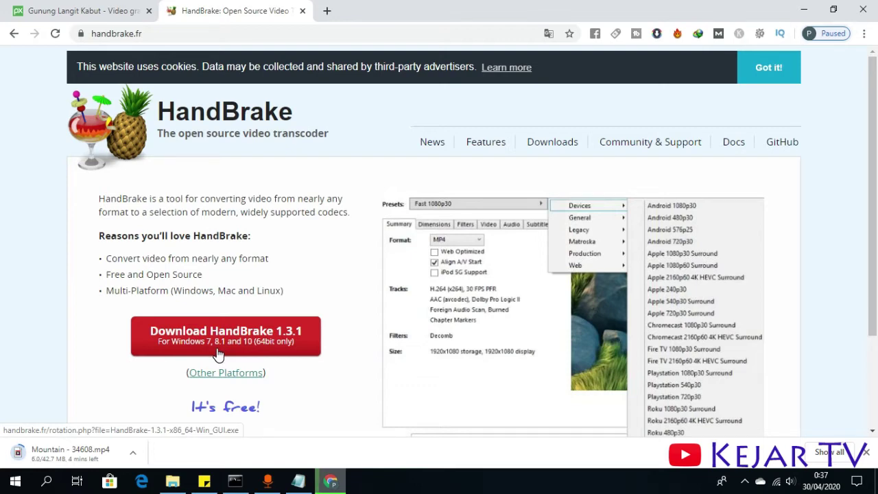
Step: Examine the HandBrake home page, including its name, Windows download option and interface previews
scroll(291, 350, down, 2)
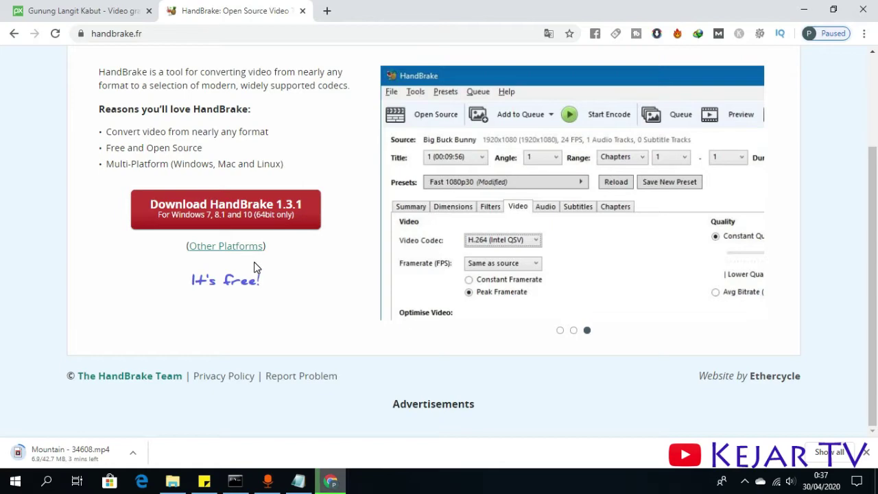
scroll(219, 229, up, 2)
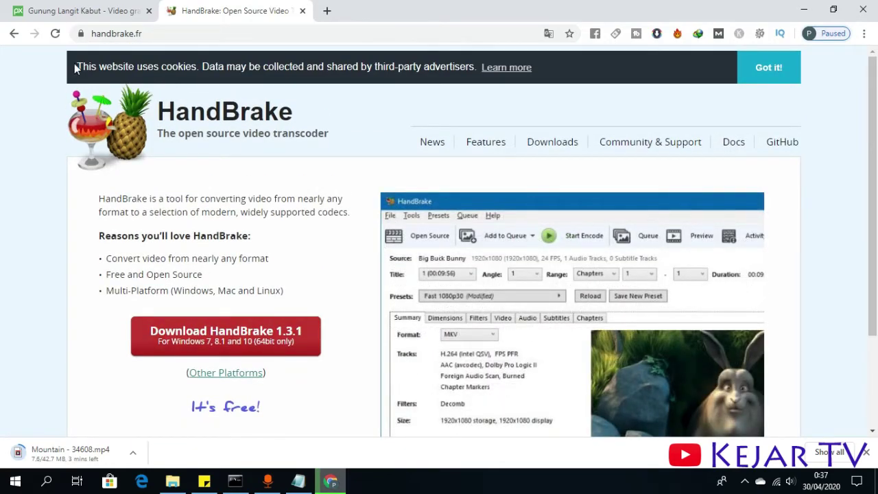
drag(75, 67, 298, 113)
scroll(405, 209, down, 2)
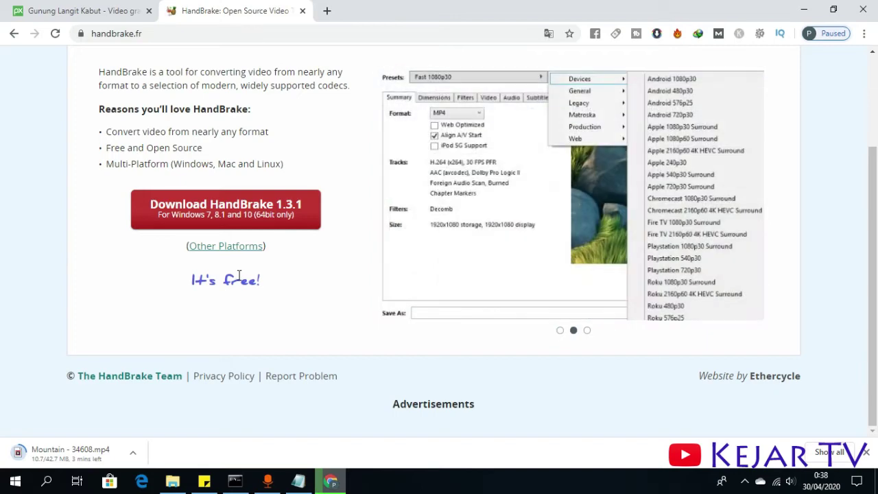
scroll(432, 295, up, 2)
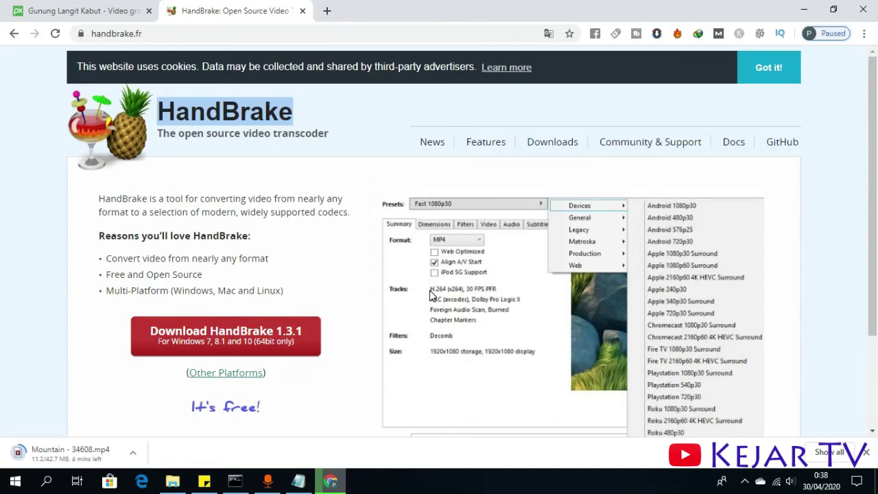
click(288, 112)
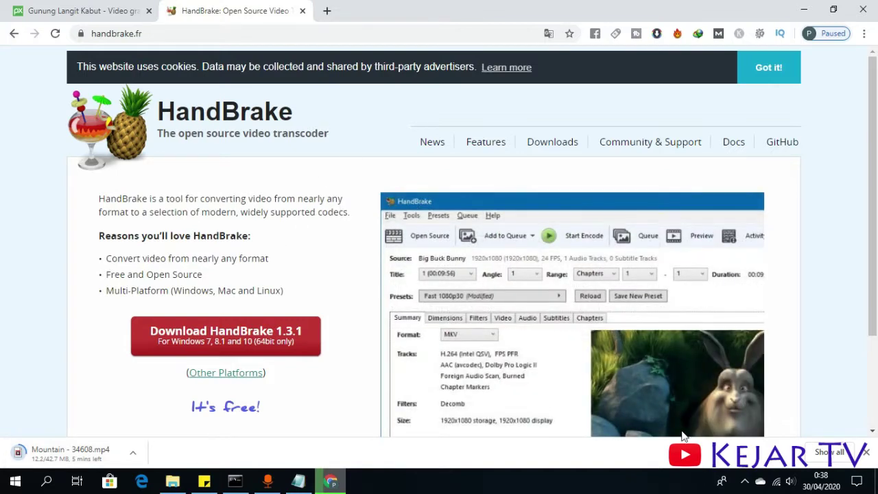
click(745, 480)
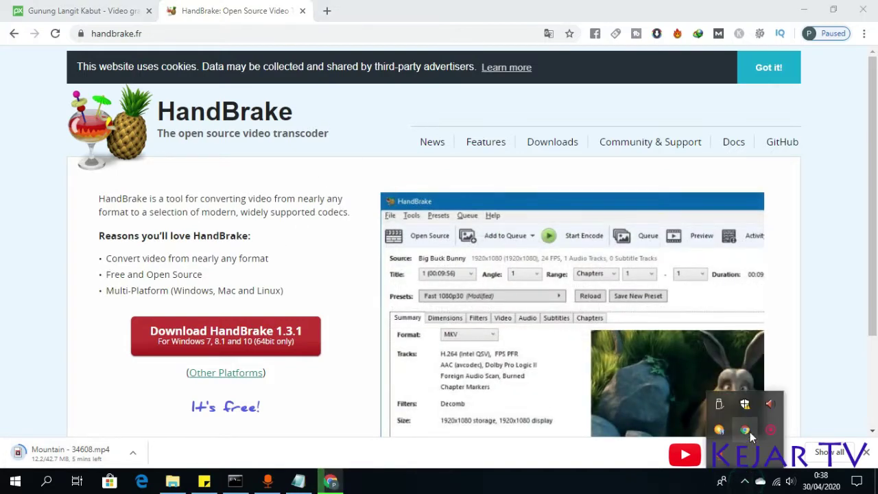
right_click(769, 434)
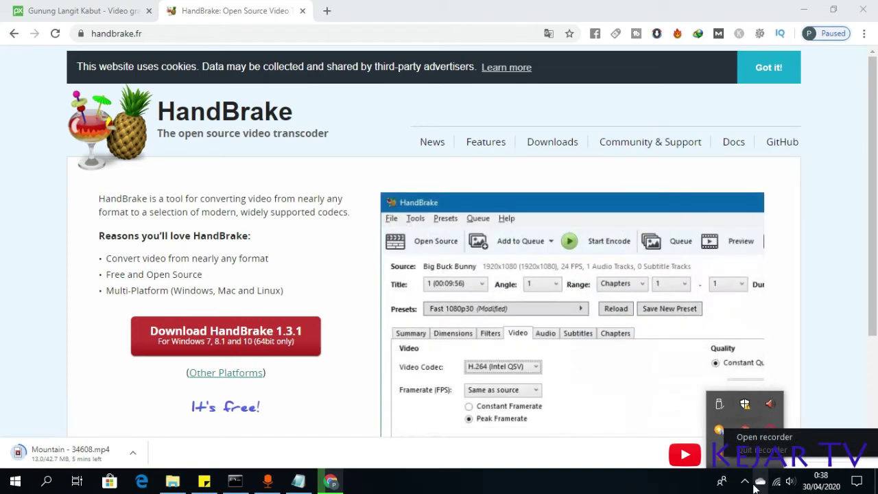
click(658, 480)
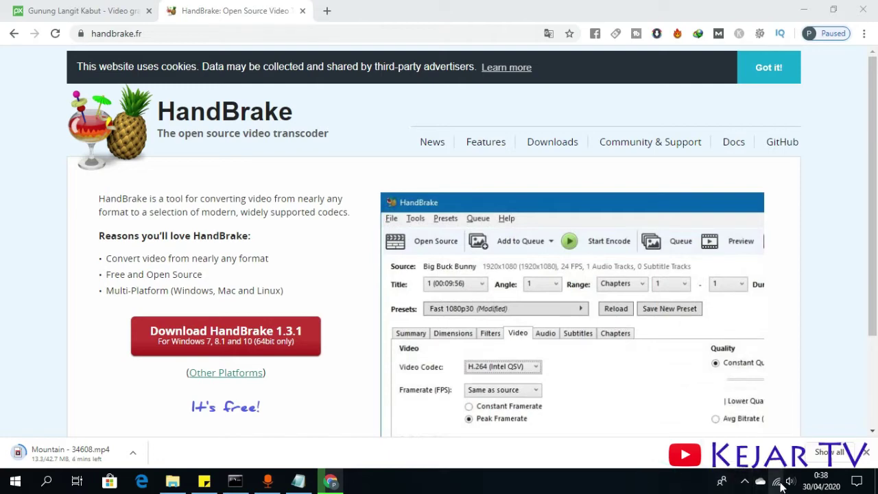
click(751, 484)
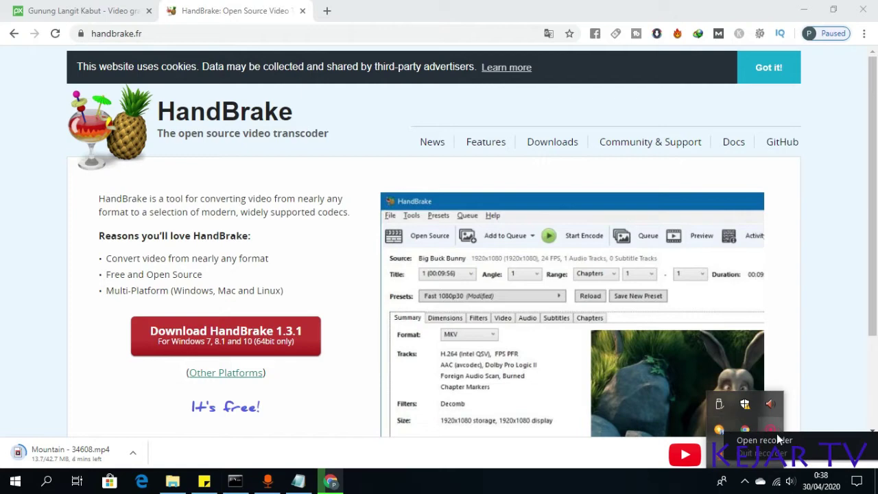
click(745, 428)
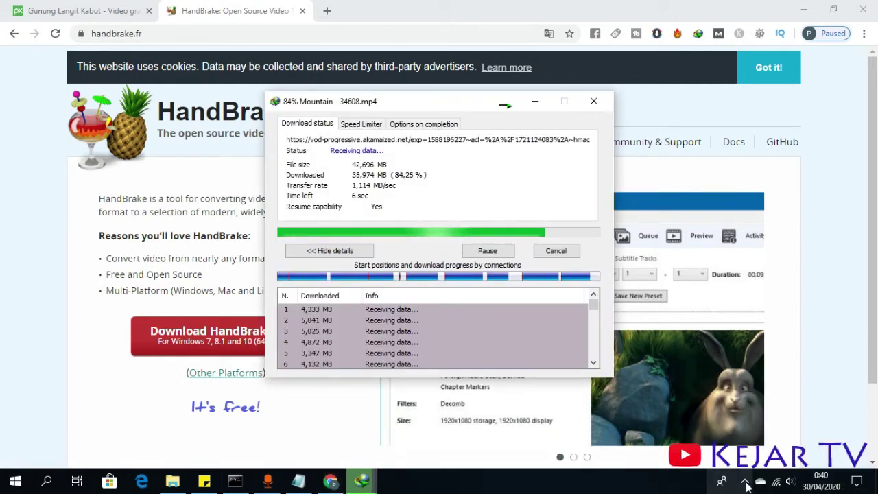
click(745, 483)
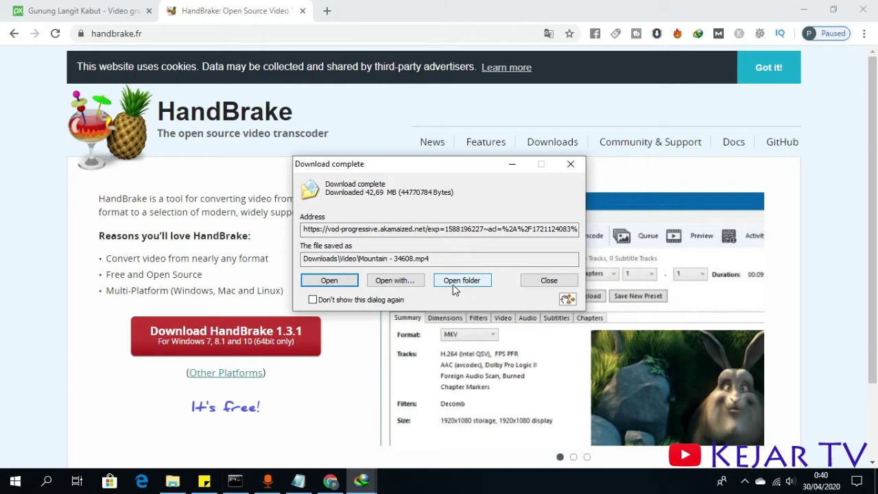
Step: Open the folder containing the downloaded mountain clip, then return to the browser and look over the HandBrake home page
click(458, 285)
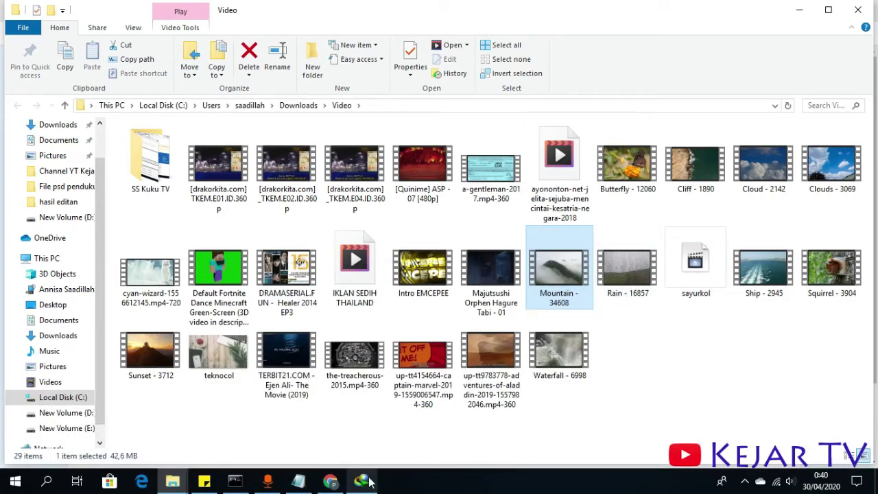
click(336, 483)
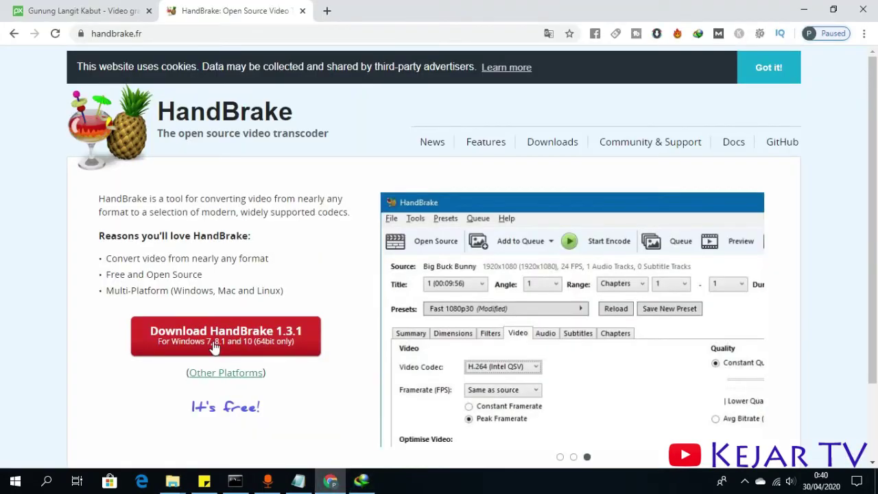
scroll(214, 346, down, 2)
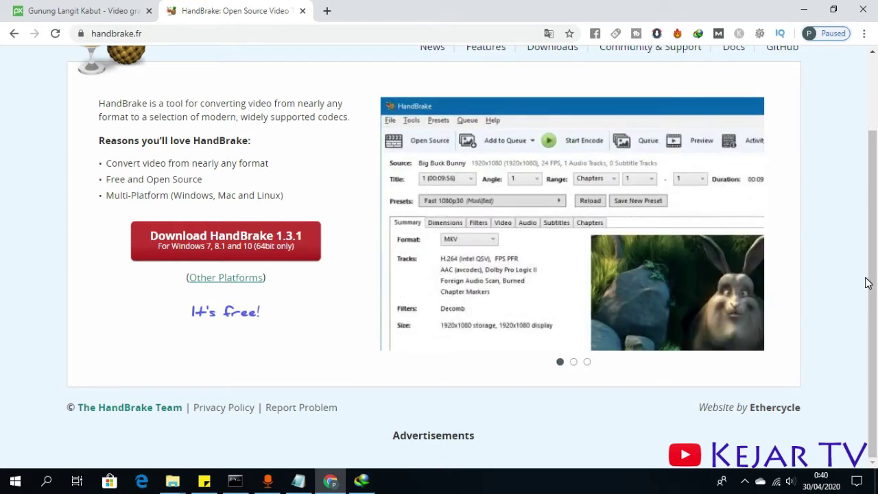
Step: Show and refresh the desktop, then move the HandBrake shortcut to the empty area in the middle
click(876, 486)
right_click(459, 196)
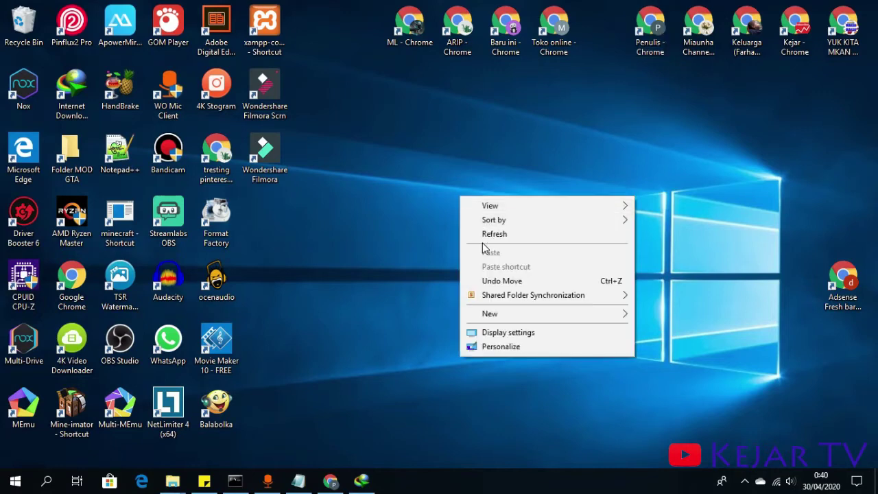
click(484, 237)
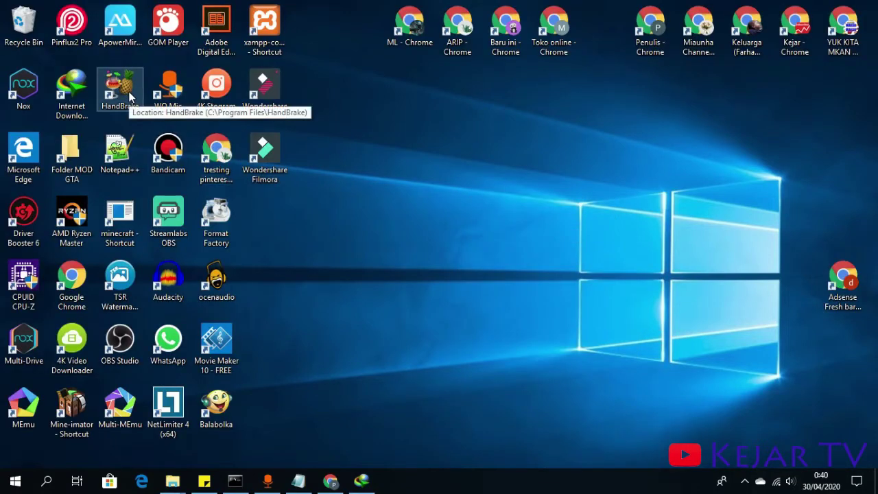
drag(113, 96, 529, 218)
click(597, 256)
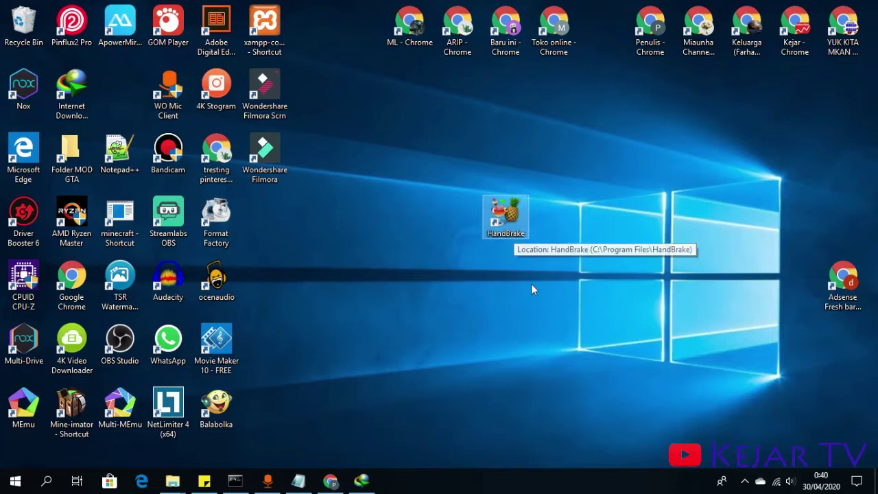
Step: Launch HandBrake and browse for a single source file in the Video folder under Downloads
double_click(530, 229)
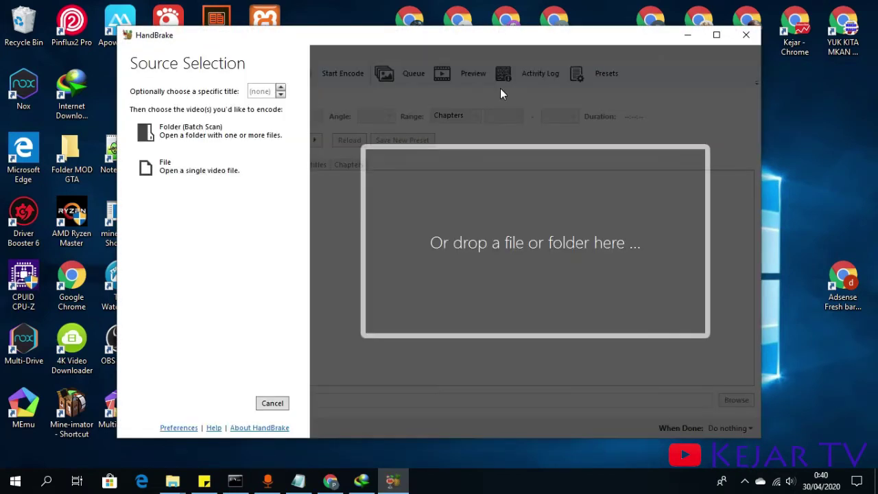
mouse_move(466, 40)
mouse_down()
mouse_move(465, 62)
mouse_move(462, 53)
mouse_up()
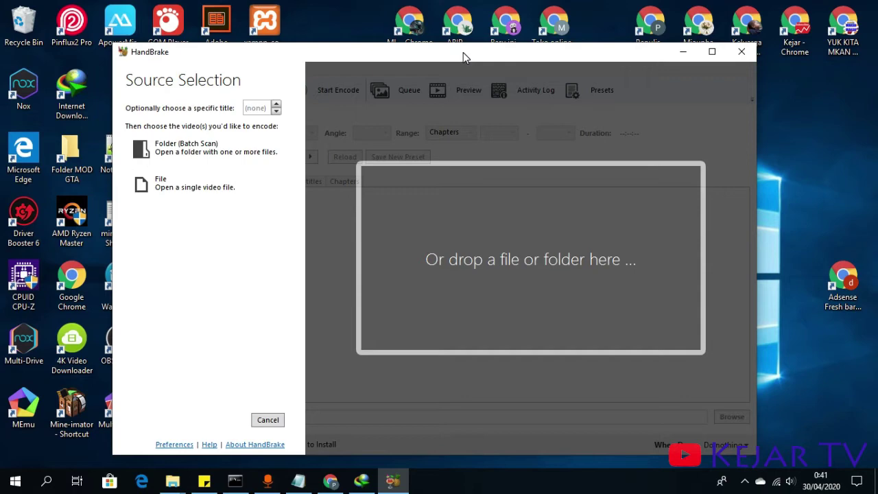
click(194, 189)
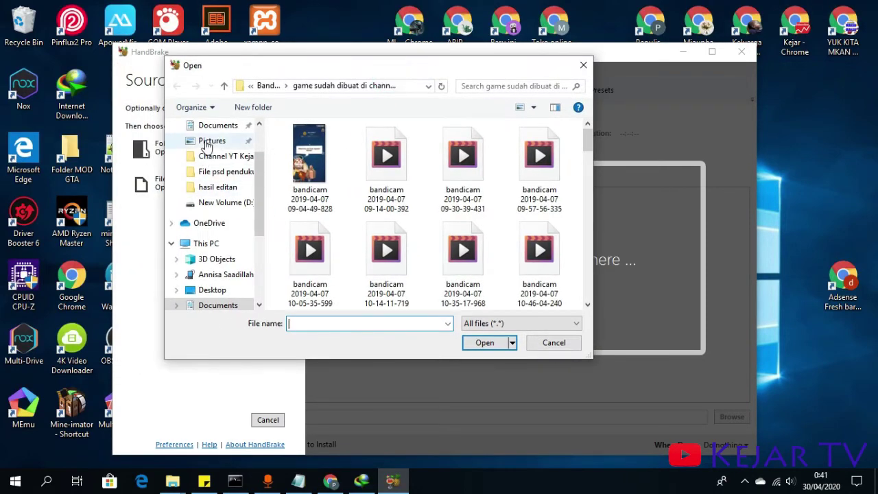
scroll(264, 178, up, 2)
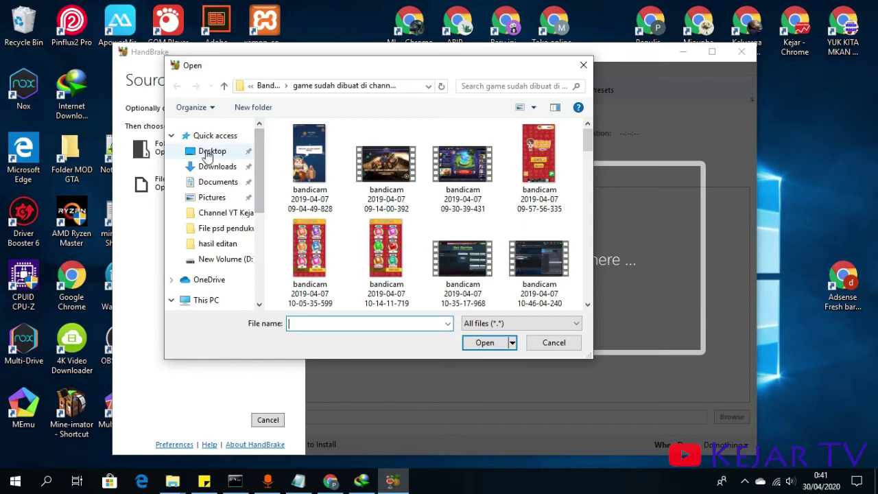
click(230, 167)
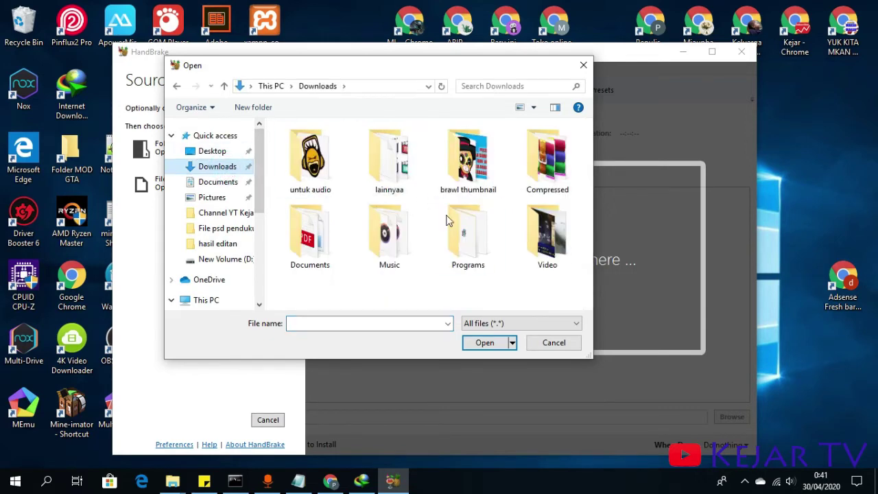
double_click(547, 236)
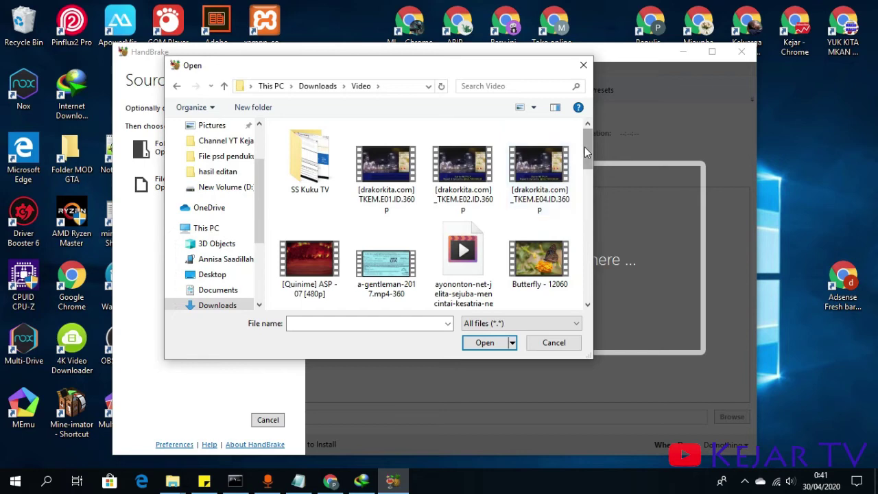
drag(586, 147, 588, 227)
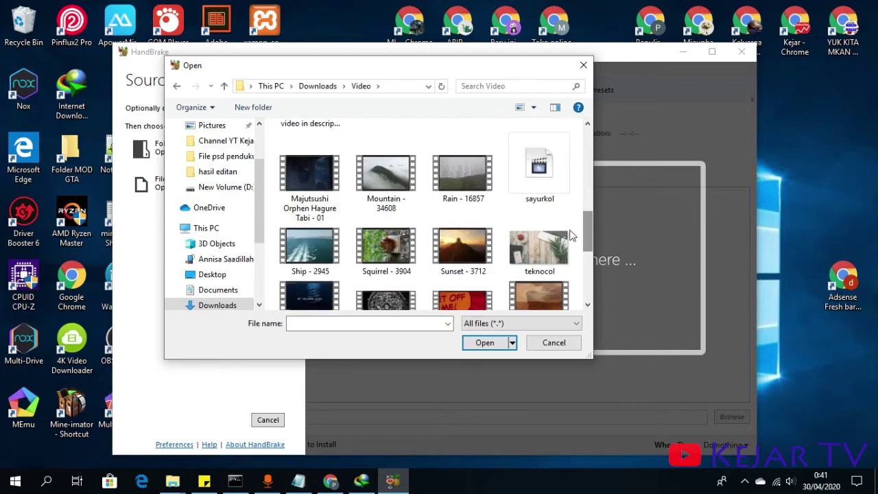
click(331, 482)
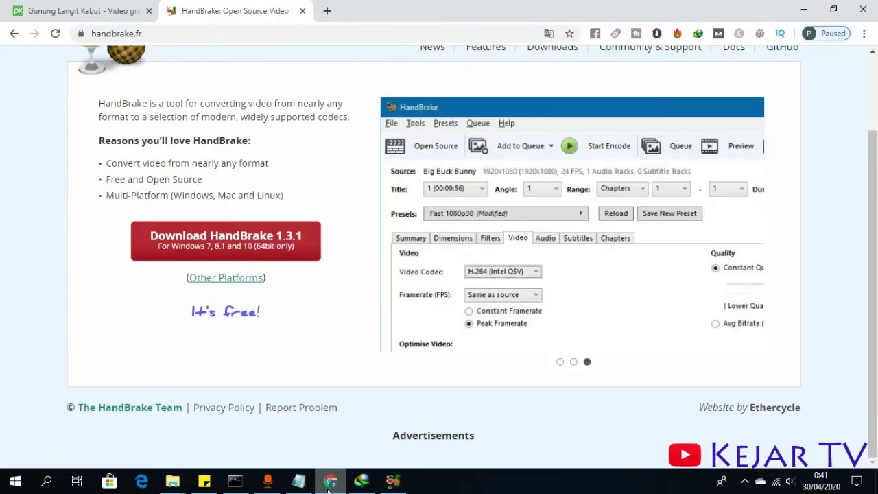
click(330, 481)
click(172, 482)
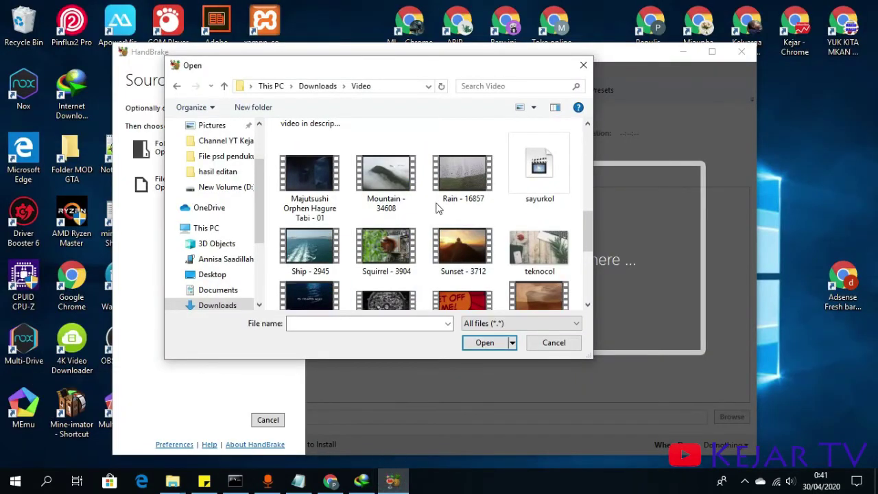
Step: Check the file size of Mountain - 34608 in its properties, then close them
click(402, 179)
right_click(403, 180)
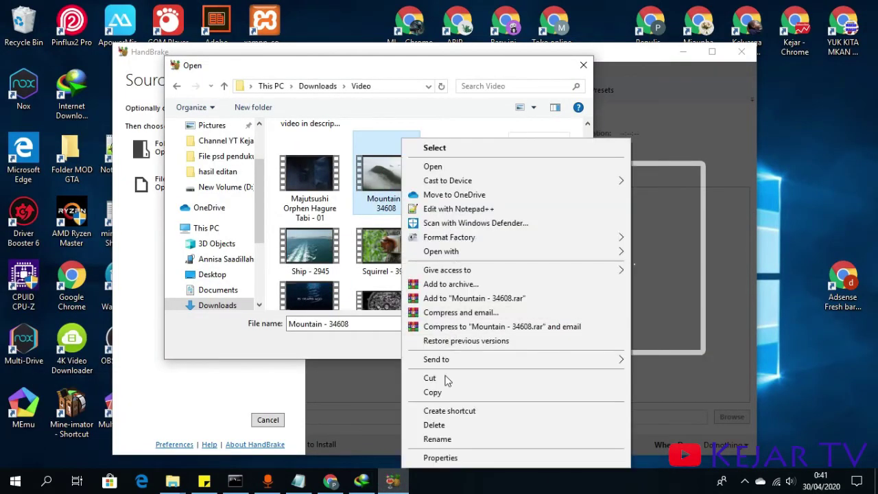
click(447, 456)
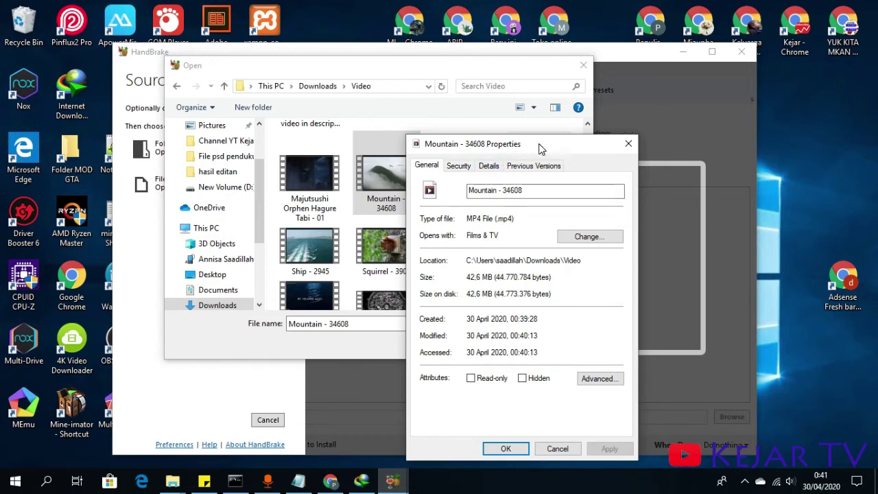
drag(539, 143, 524, 63)
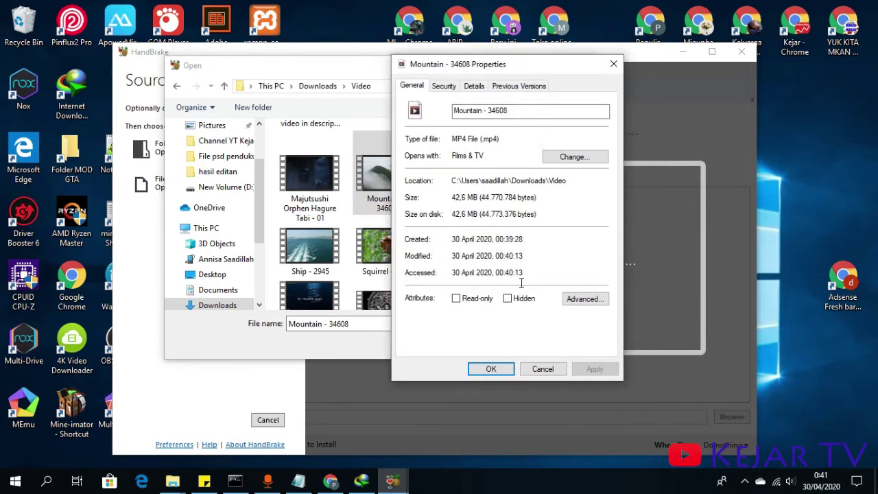
click(496, 369)
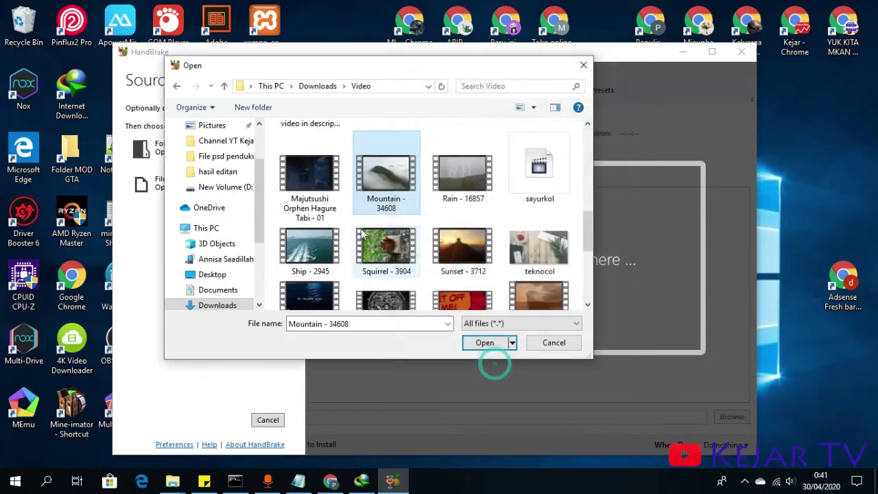
Step: Preview the Mountain - 34608 clip in the video player, then load it into HandBrake as the source
right_click(412, 163)
click(441, 166)
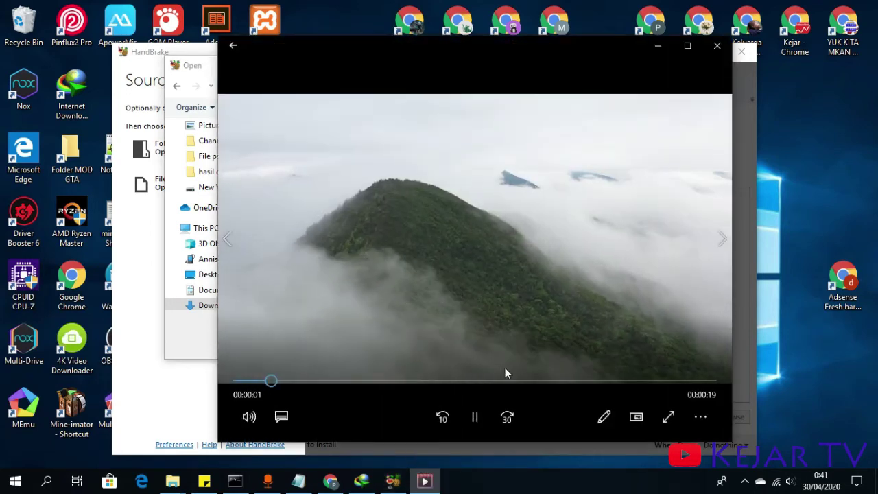
click(714, 55)
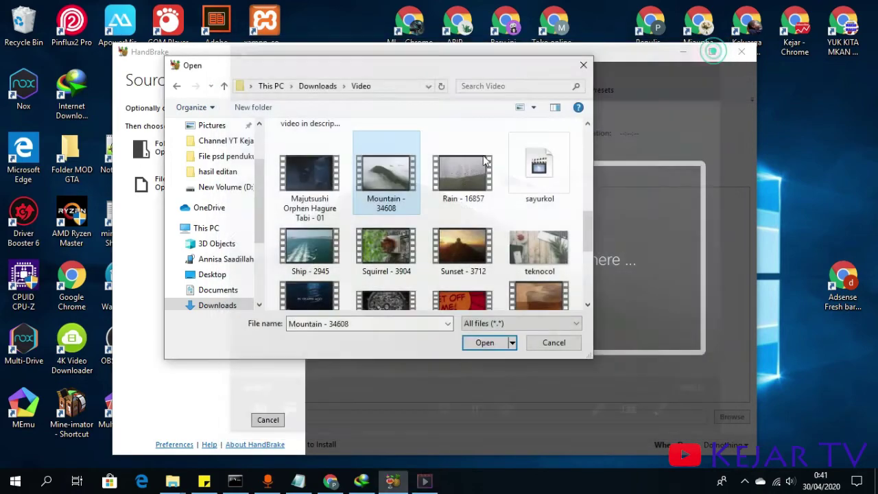
double_click(380, 162)
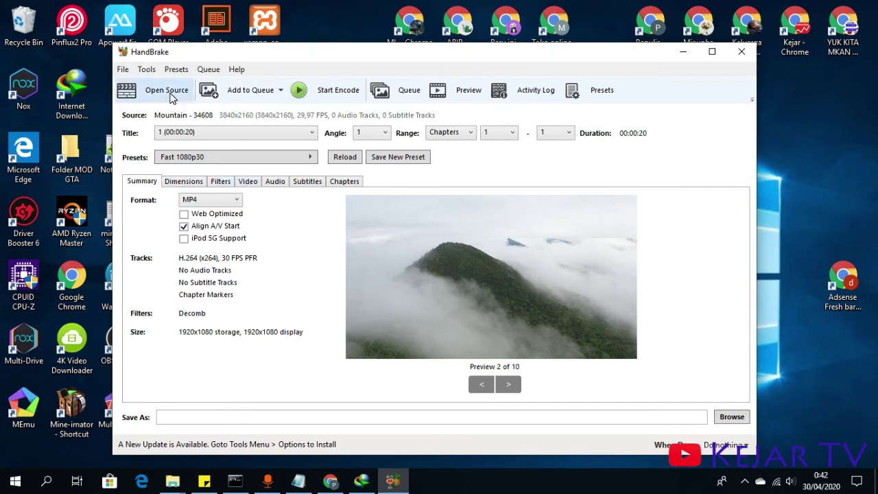
Step: Set the video's constant quality to RF 31.5 and try to start the encode
click(181, 184)
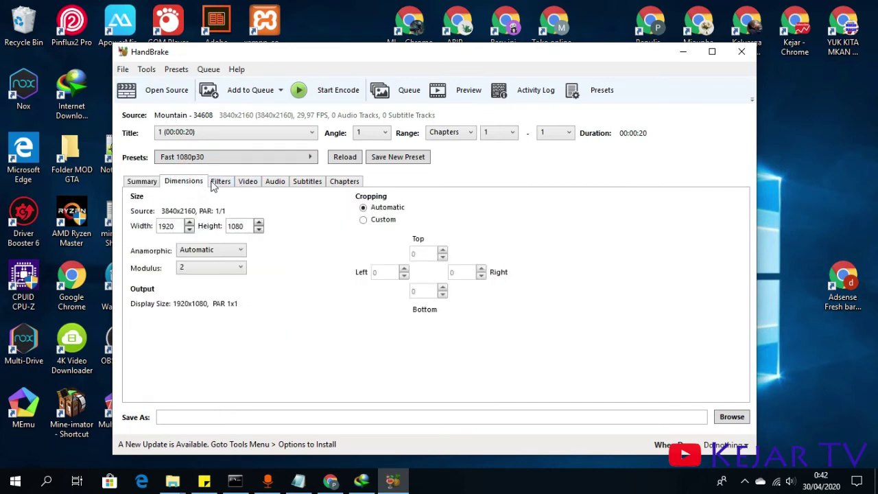
click(229, 184)
click(249, 181)
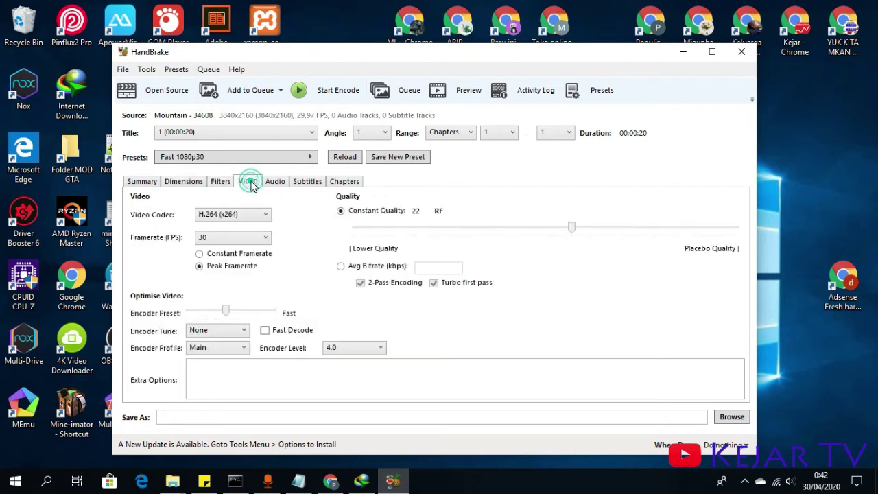
click(274, 183)
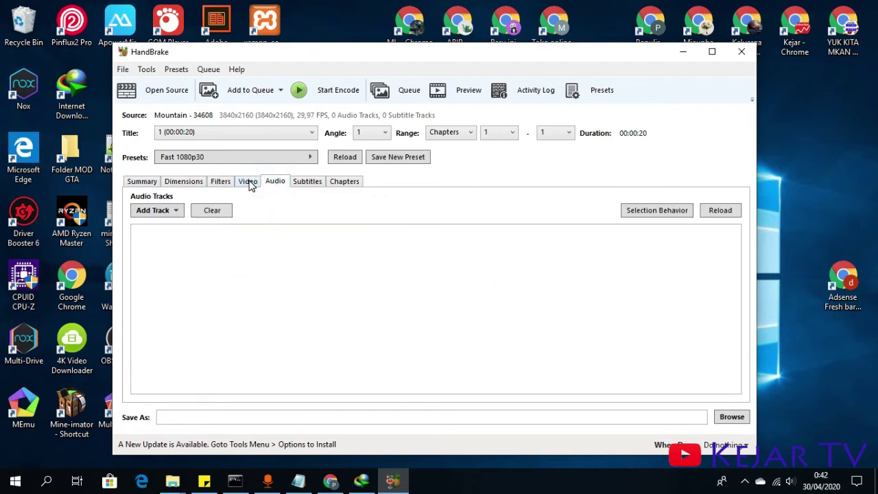
click(249, 182)
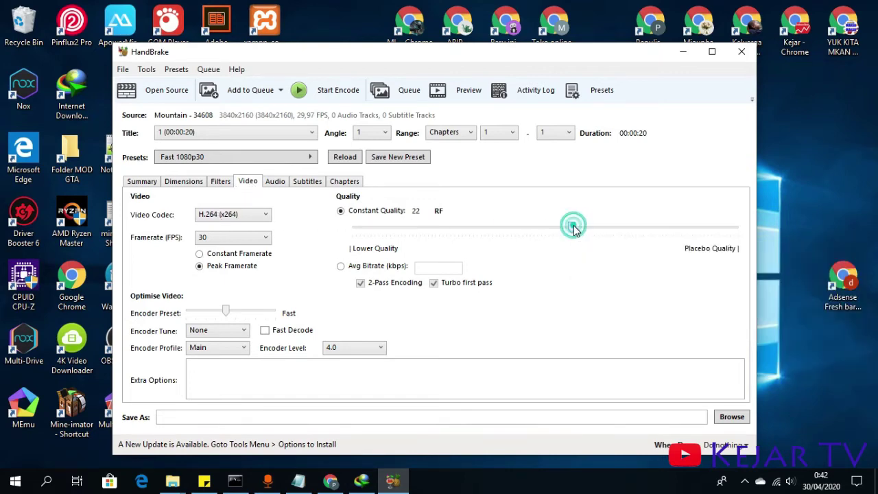
drag(572, 227, 501, 238)
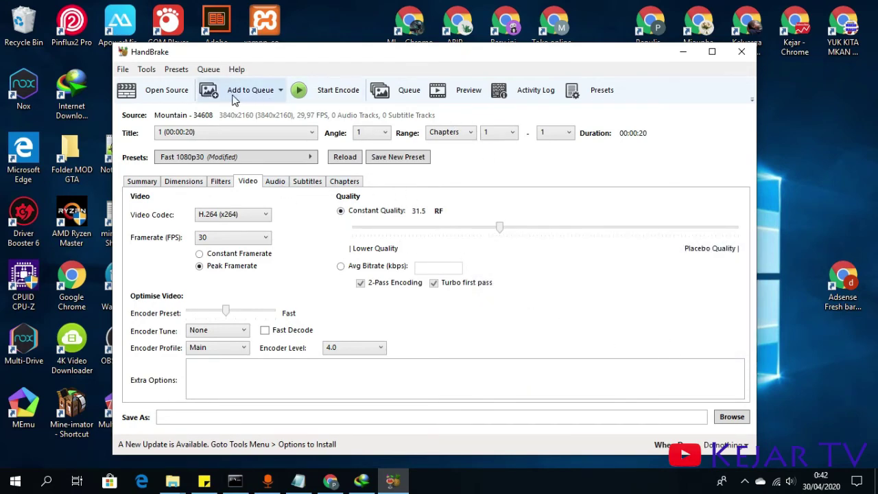
click(326, 95)
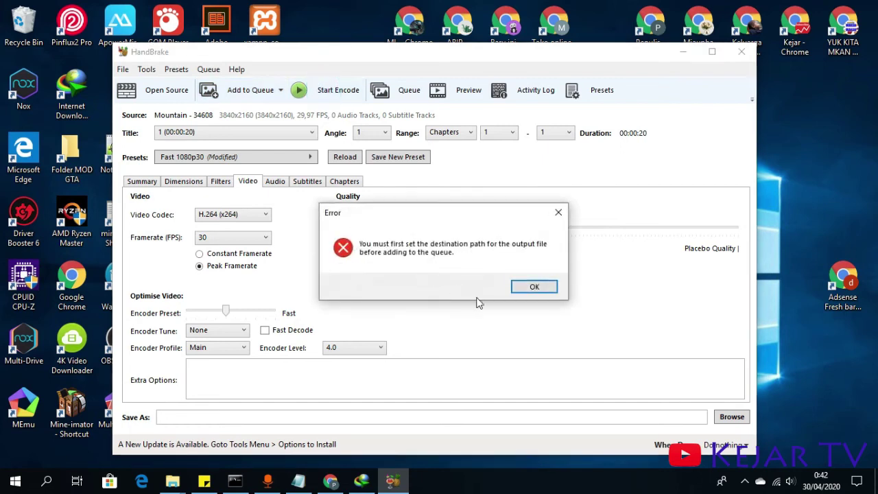
click(542, 288)
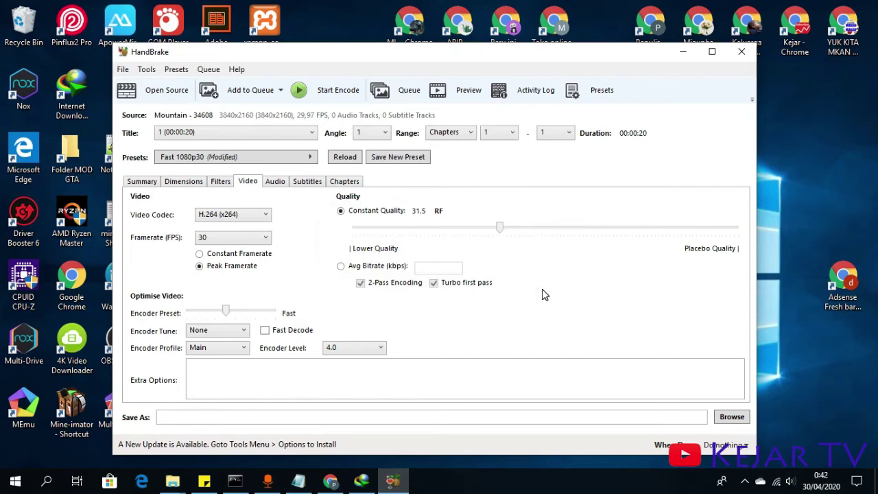
Step: Browse for the output destination on New Volume (D:) and name the mp4 output file aaa
click(731, 417)
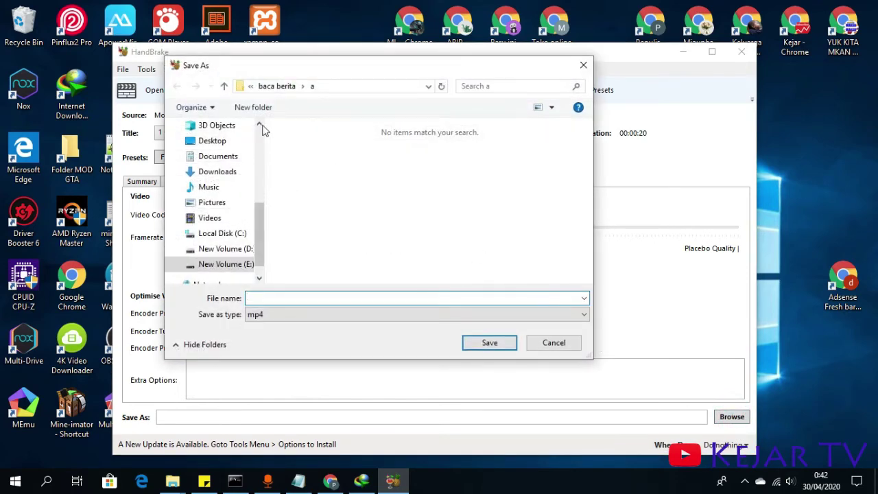
click(278, 88)
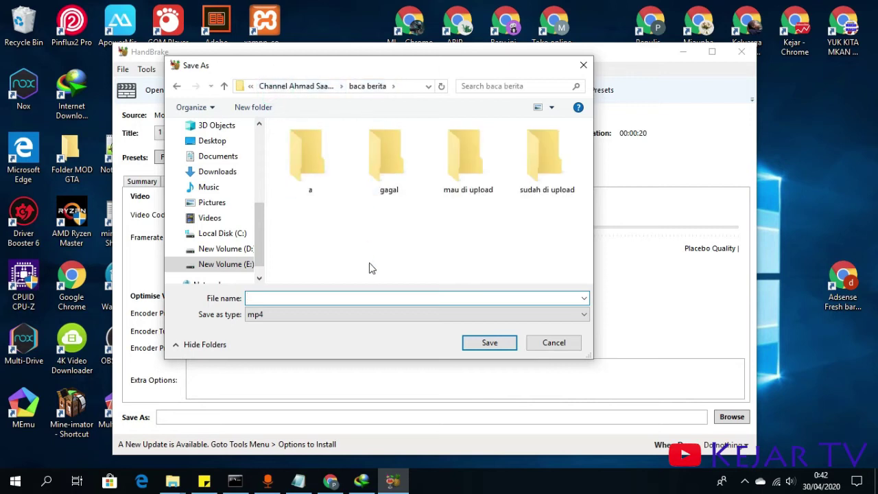
click(247, 249)
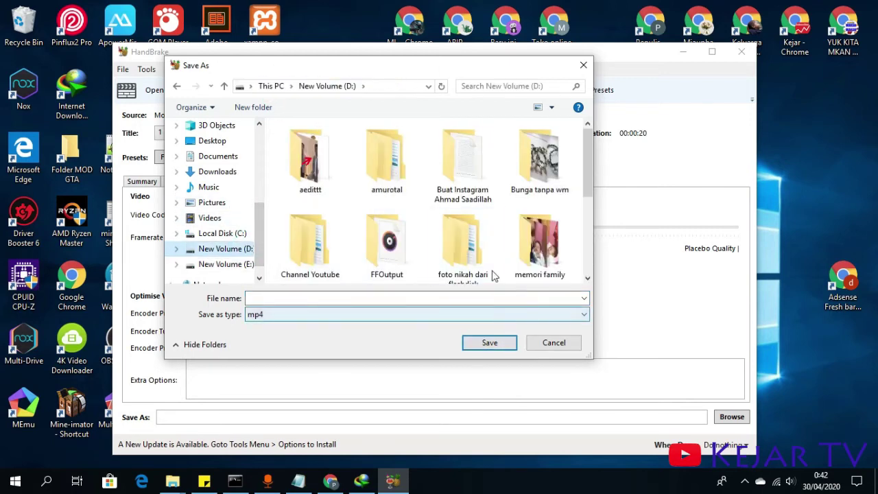
click(417, 298)
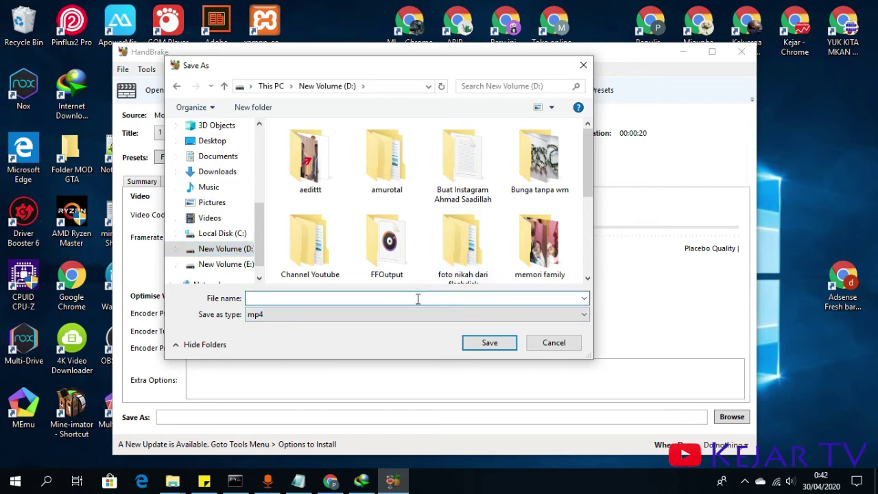
text(aaa)
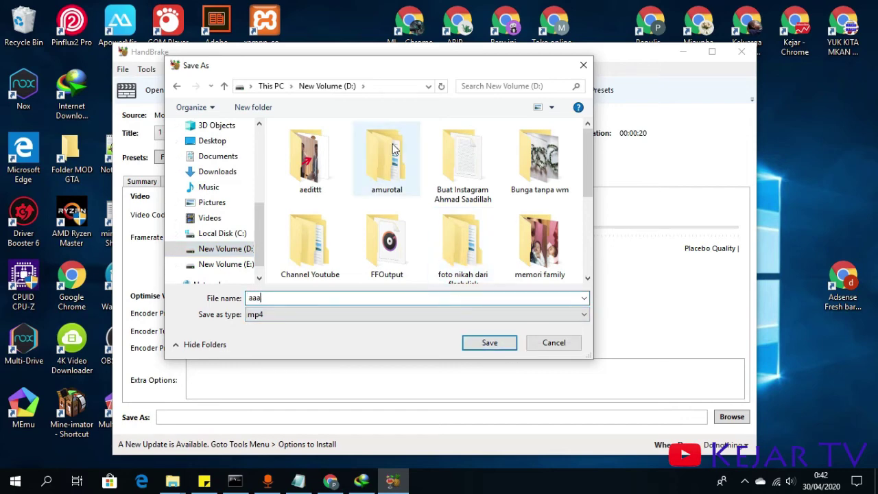
Step: Create a folder named aaaa on New Volume (D:) and set it as the destination for the output file
click(271, 107)
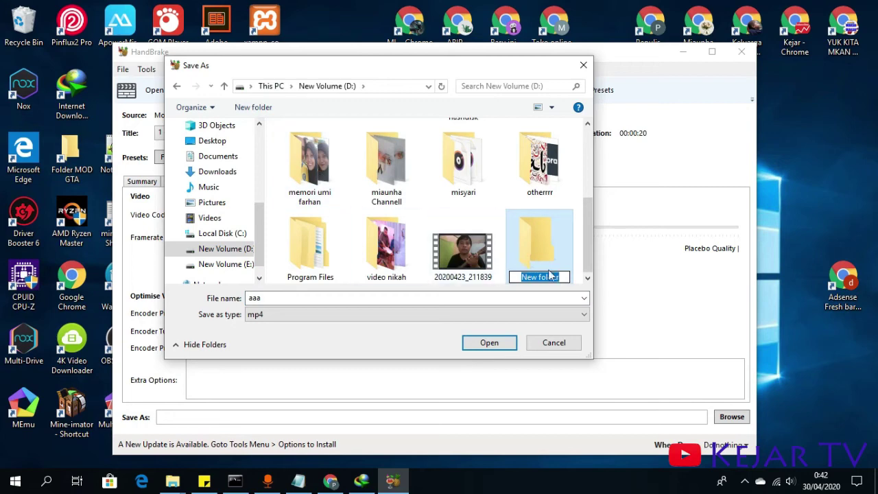
text(aaaa)
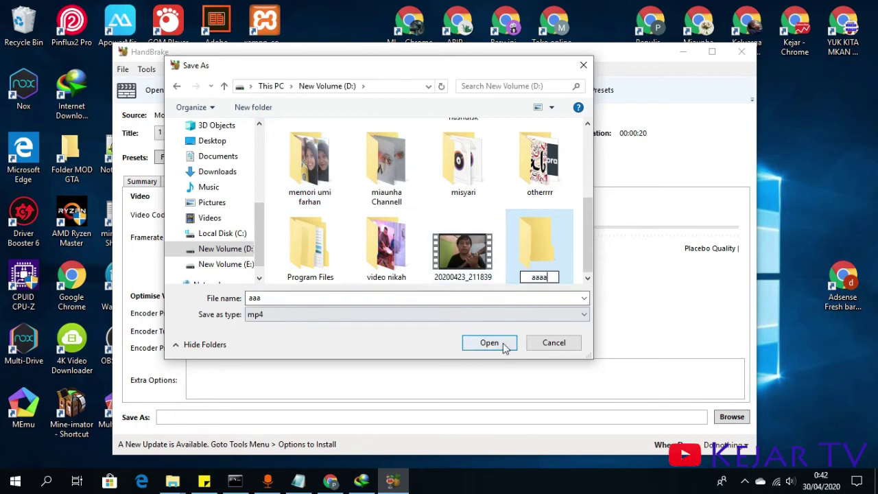
click(504, 345)
click(504, 346)
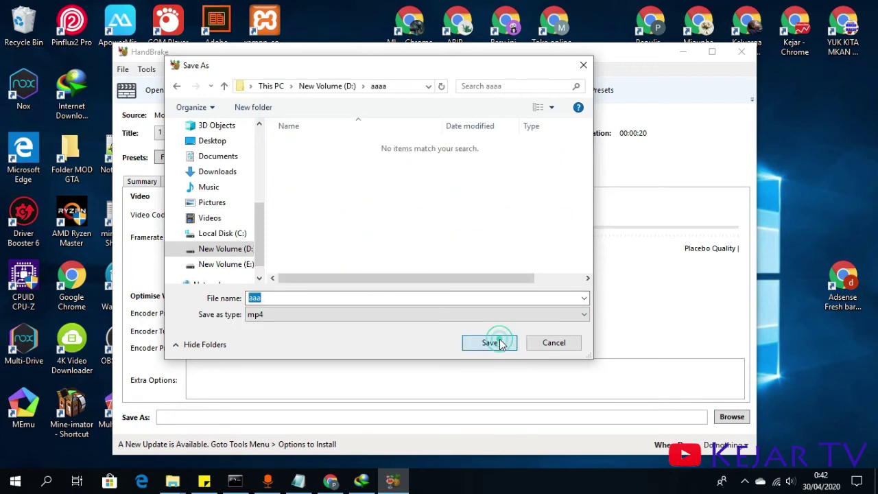
click(491, 343)
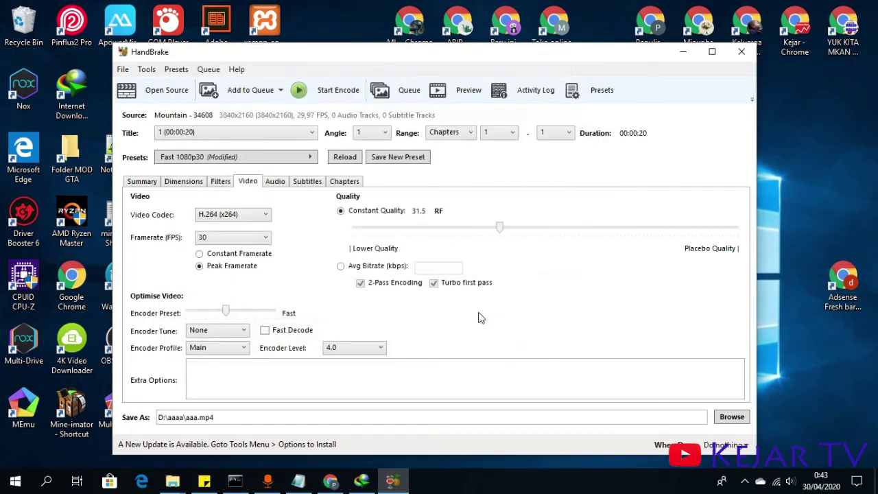
Step: Start encoding the Mountain - 34608 clip, let it finish, and open the source selection
click(297, 95)
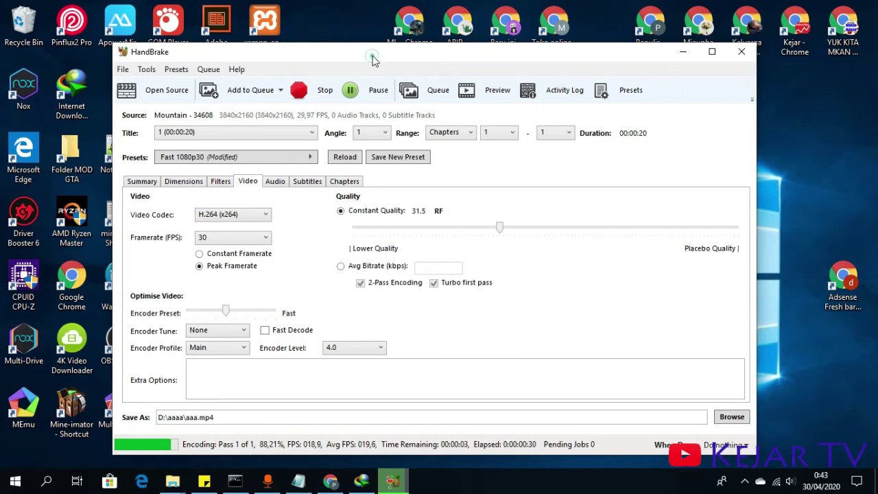
drag(372, 60, 365, 54)
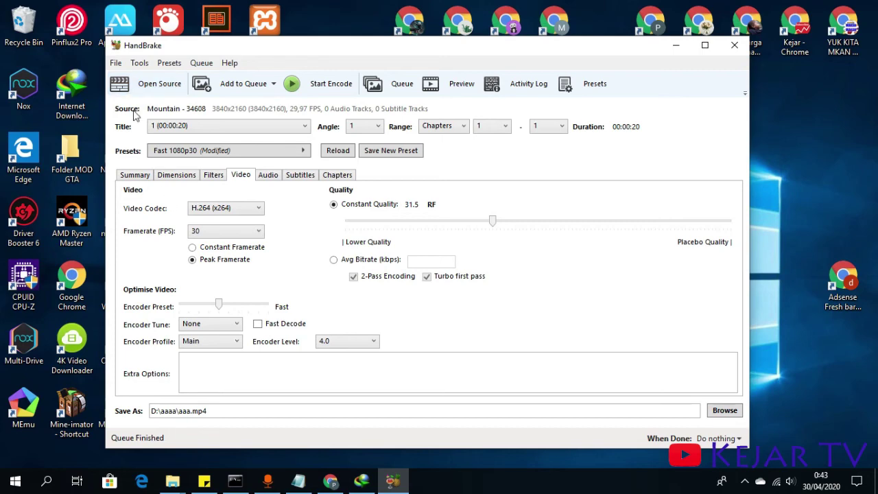
click(156, 83)
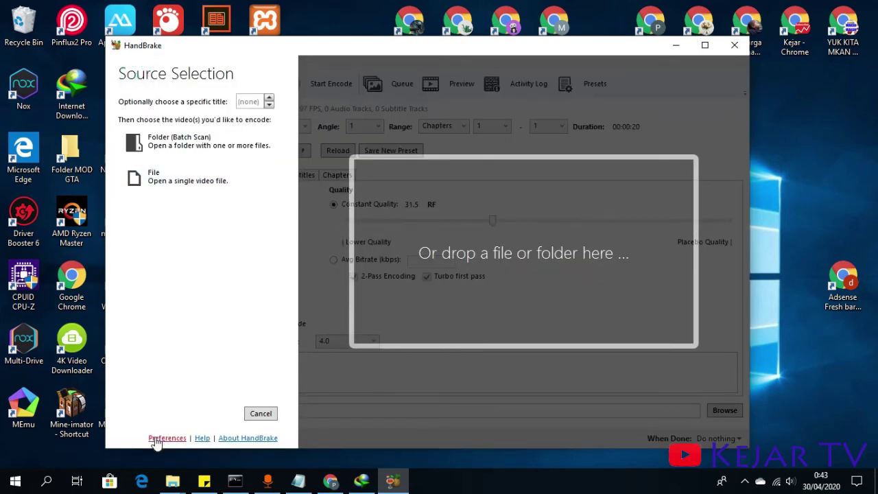
Step: Switch to File Explorer, check the size of the encoded aaa video in D:\aaaa through its properties, and close them
click(172, 482)
click(103, 429)
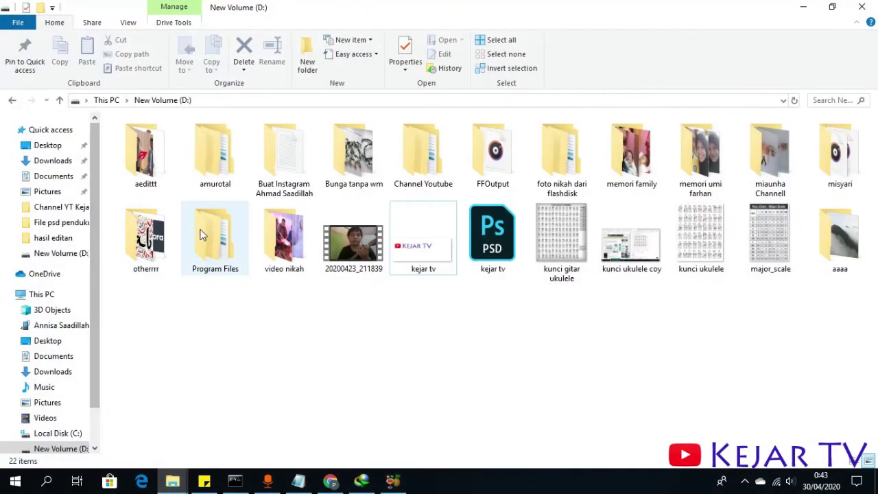
double_click(840, 237)
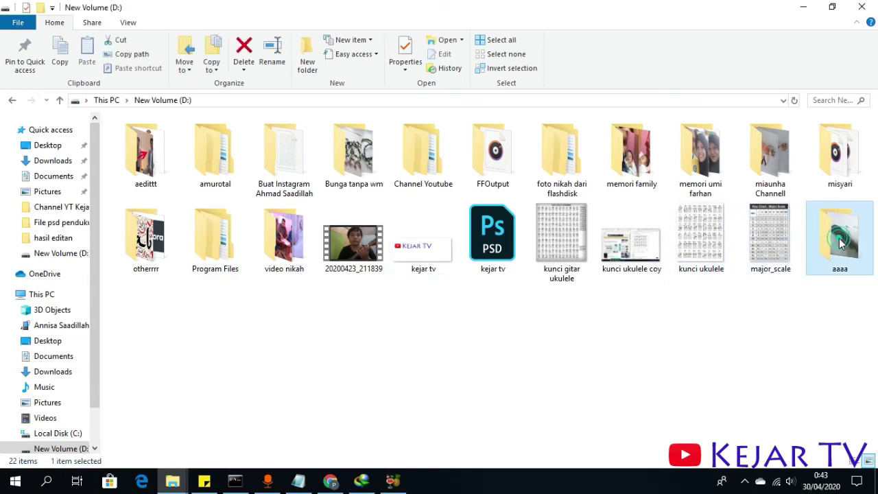
right_click(142, 136)
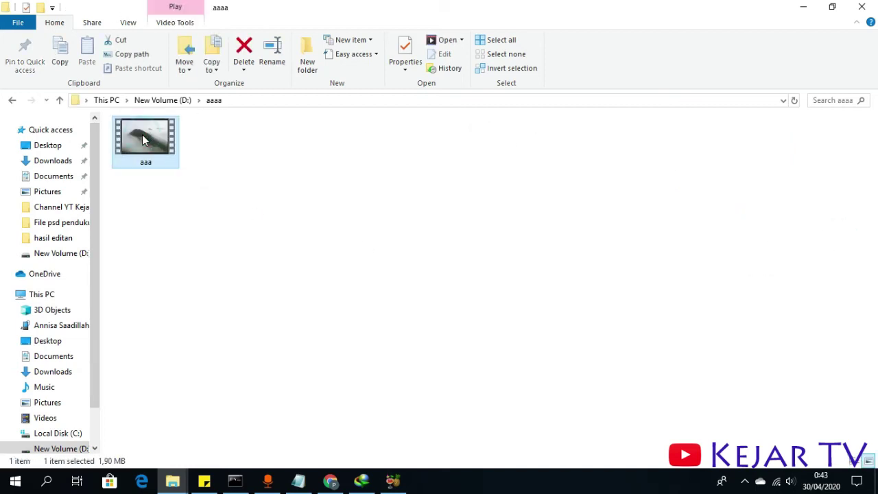
click(249, 431)
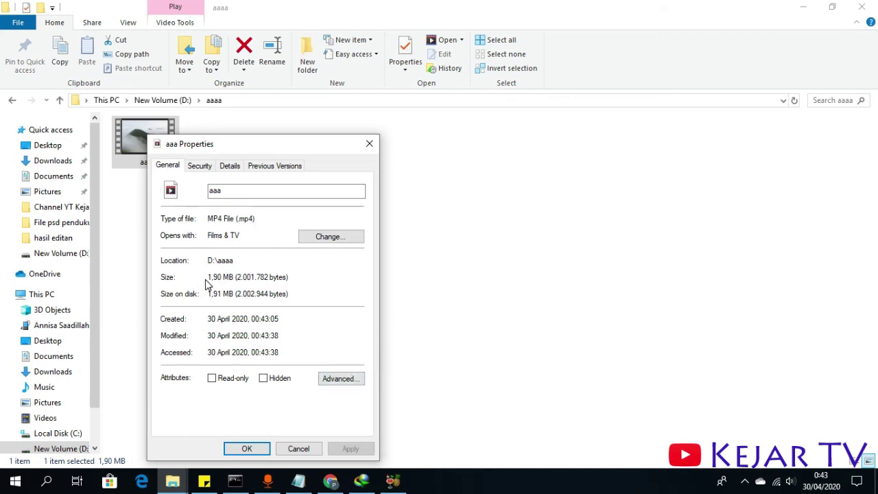
drag(235, 144, 436, 133)
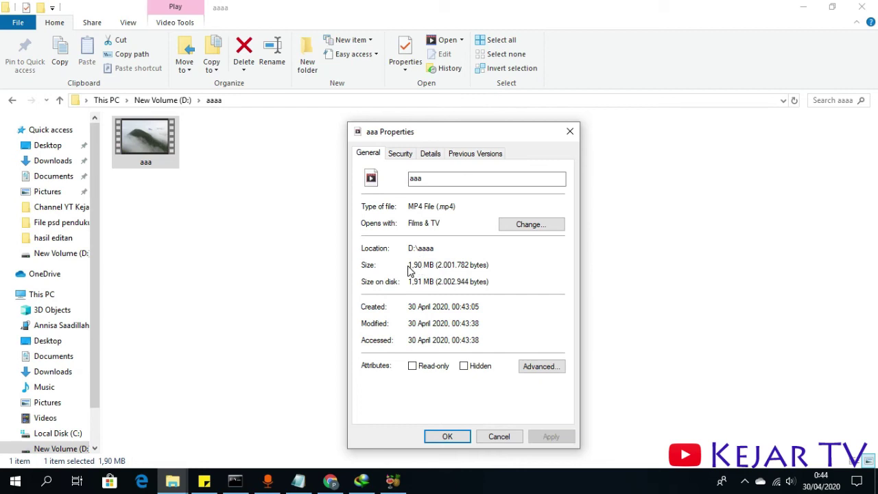
click(569, 131)
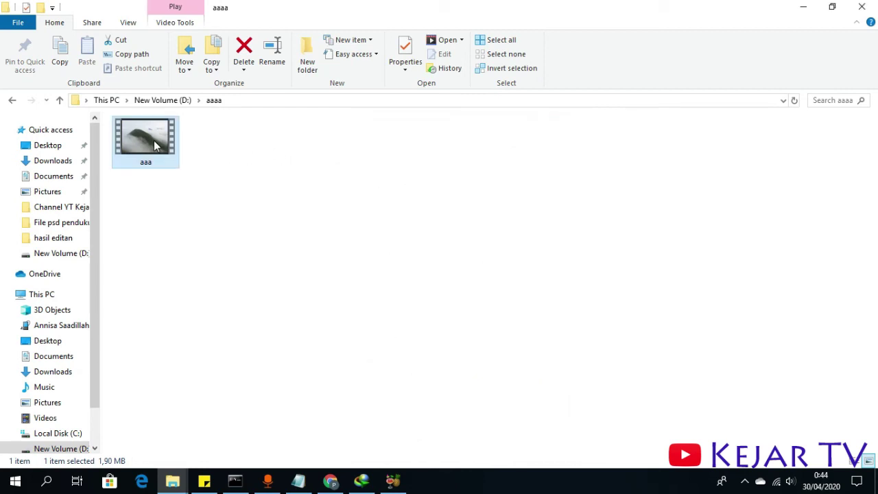
Step: Play the encoded aaa video to check its picture quality, close the player, and return to HandBrake with File Explorer minimized
right_click(153, 139)
click(175, 148)
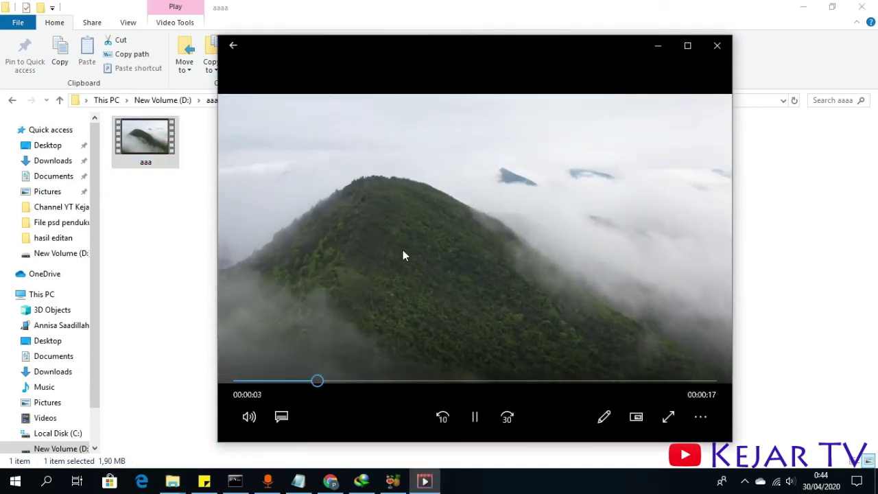
click(716, 48)
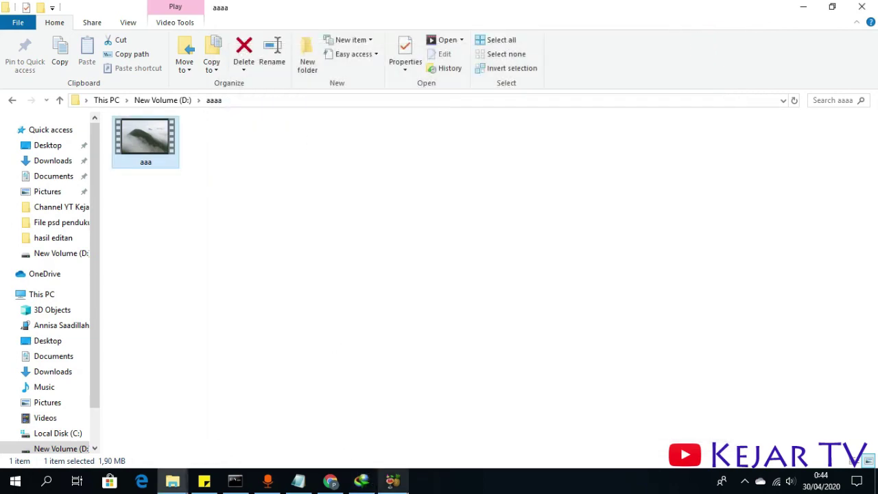
click(392, 480)
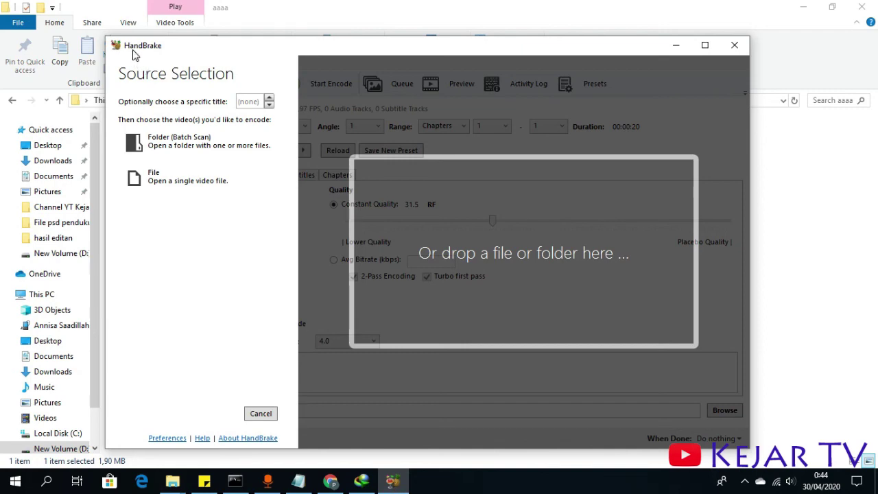
click(803, 7)
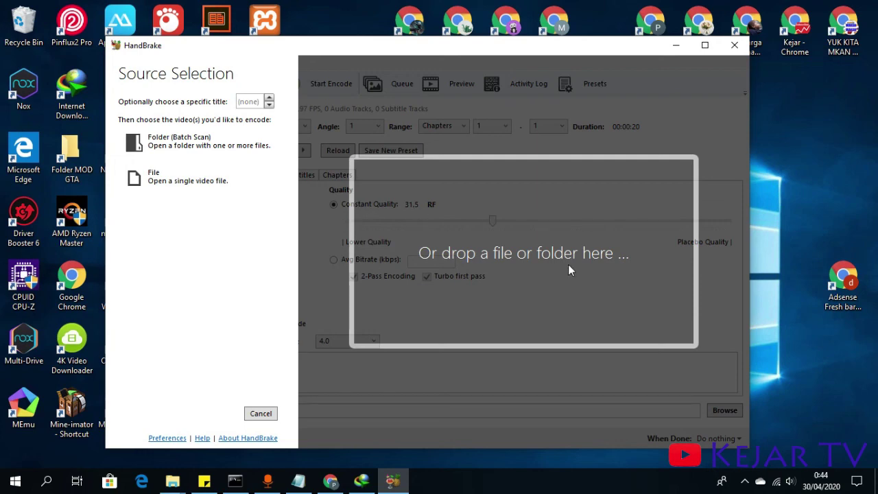
click(744, 481)
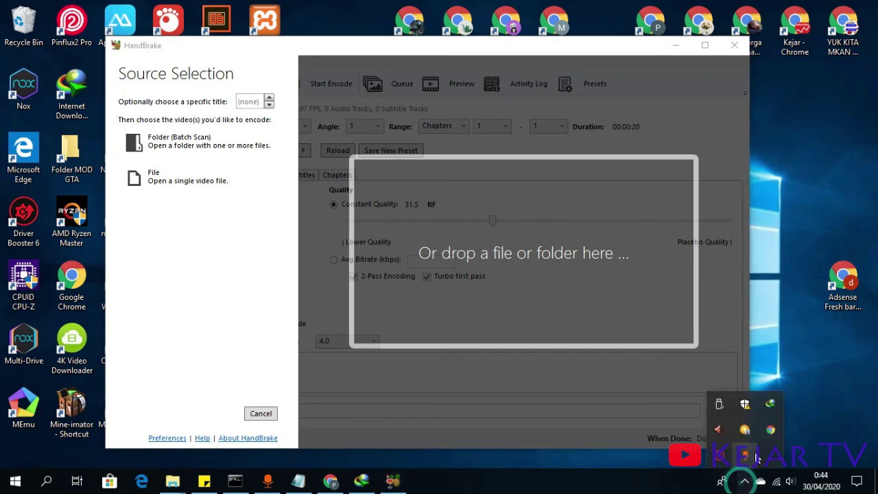
right_click(720, 457)
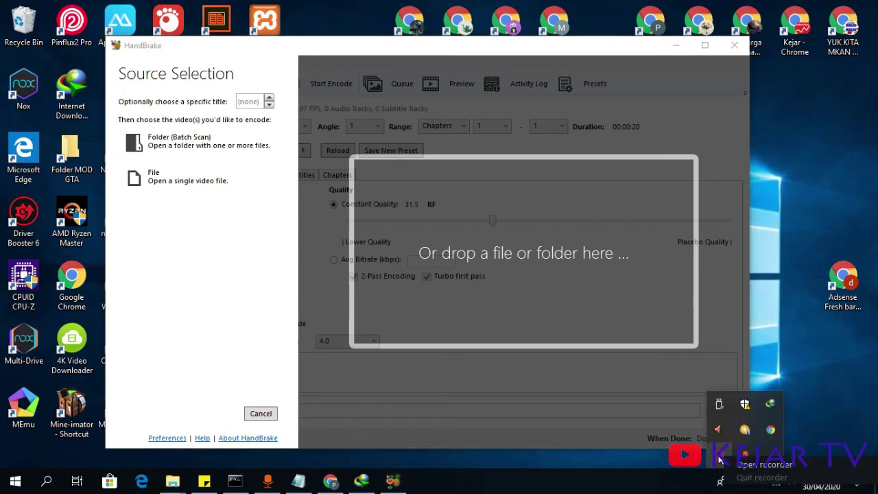